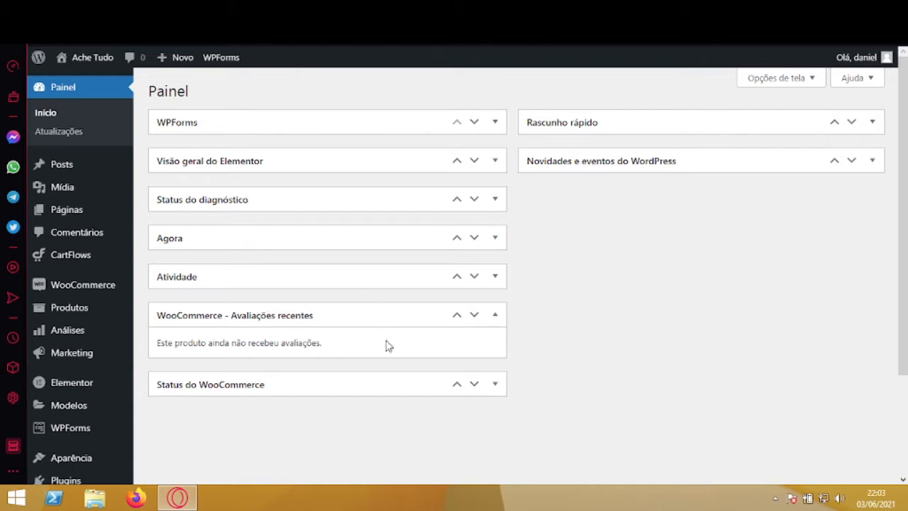
- Search the new-plugin directory for "claudio sanches" and locate the Correios and PagSeguro plugins for WooCommerce
{"action": "mouse_move", "coordinate": [77, 485]}
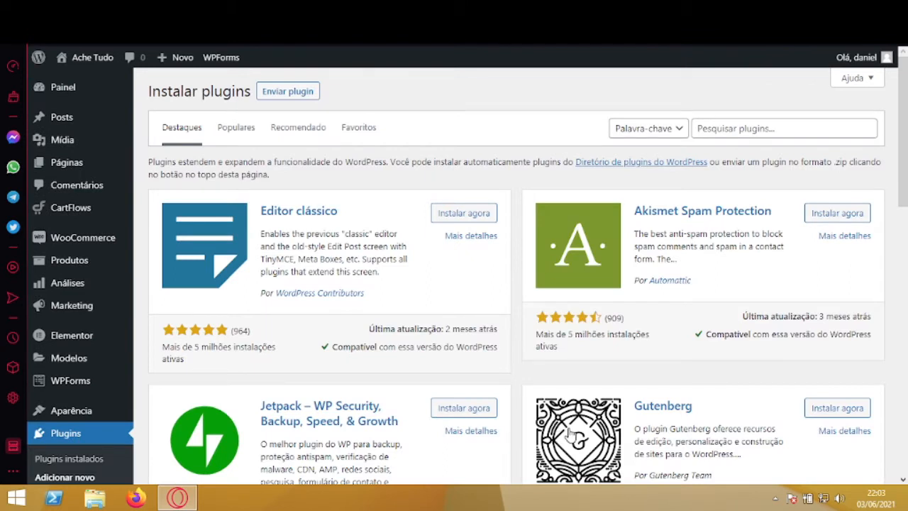
{"action": "left_click", "coordinate": [740, 132]}
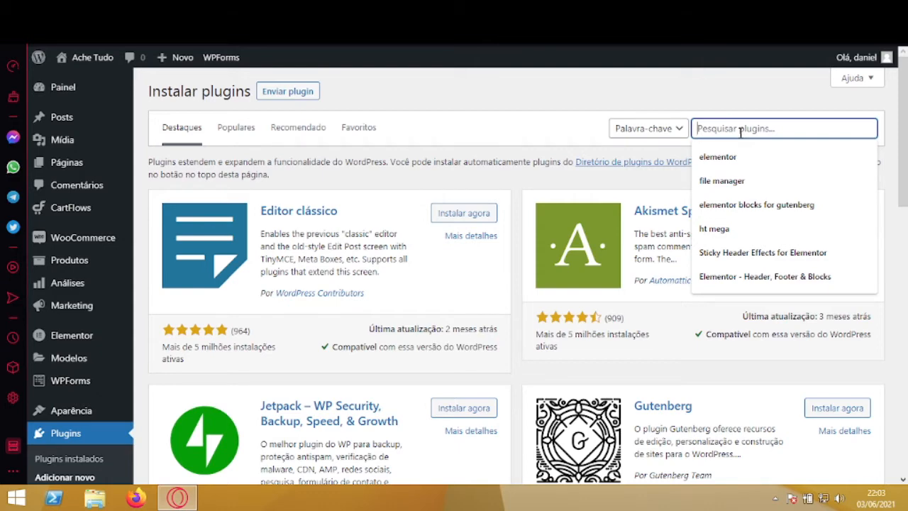
{"action": "type", "text": "claudi"}
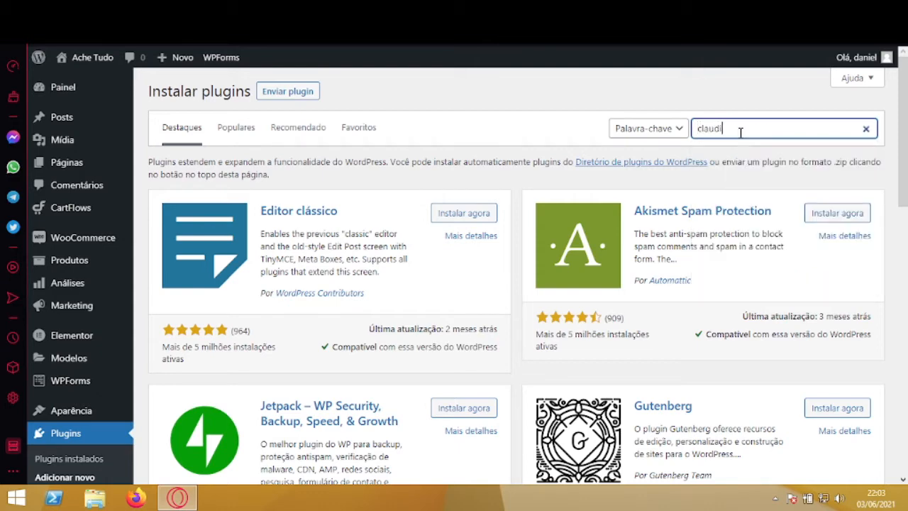
{"action": "type", "text": "o sanches"}
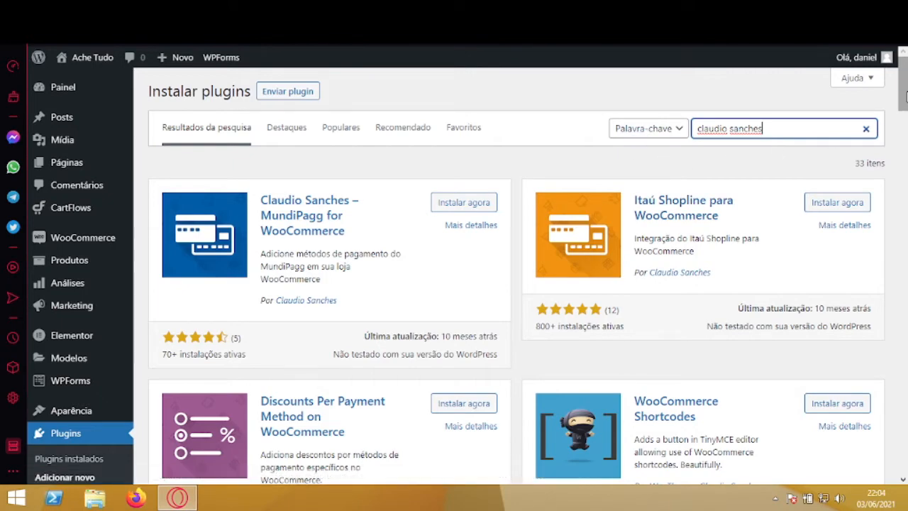
{"action": "left_click_drag", "start_coordinate": [903, 96], "coordinate": [905, 158]}
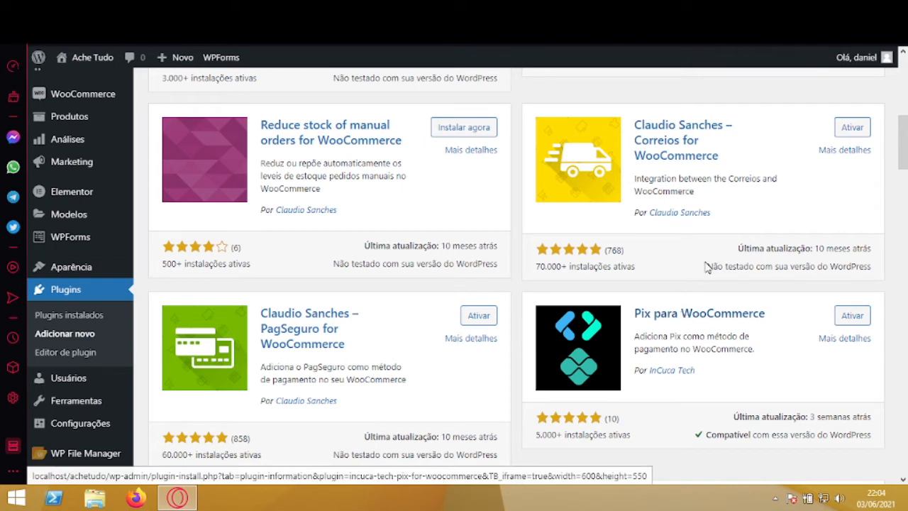
- Bulk-activate the installed Claudio Sanches Correios for WooCommerce and PagSeguro for WooCommerce plugins
{"action": "left_click", "coordinate": [65, 318]}
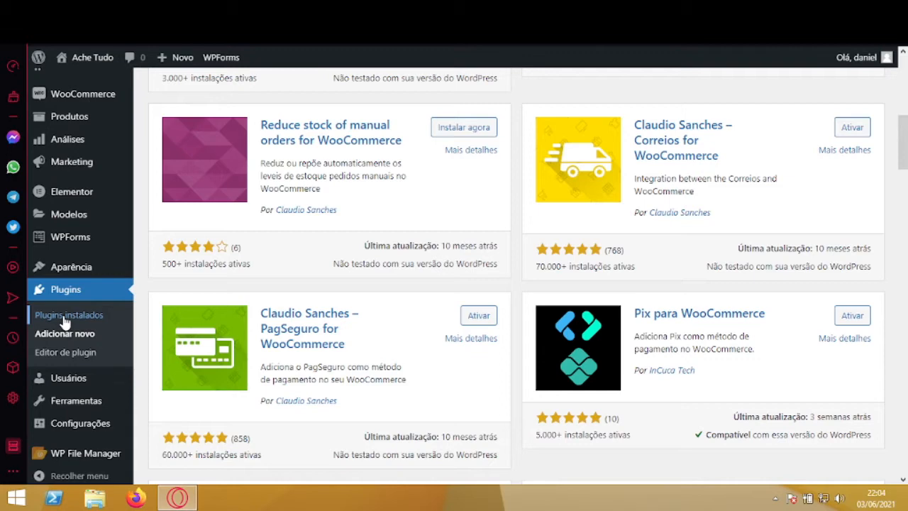
{"action": "left_click", "coordinate": [64, 319]}
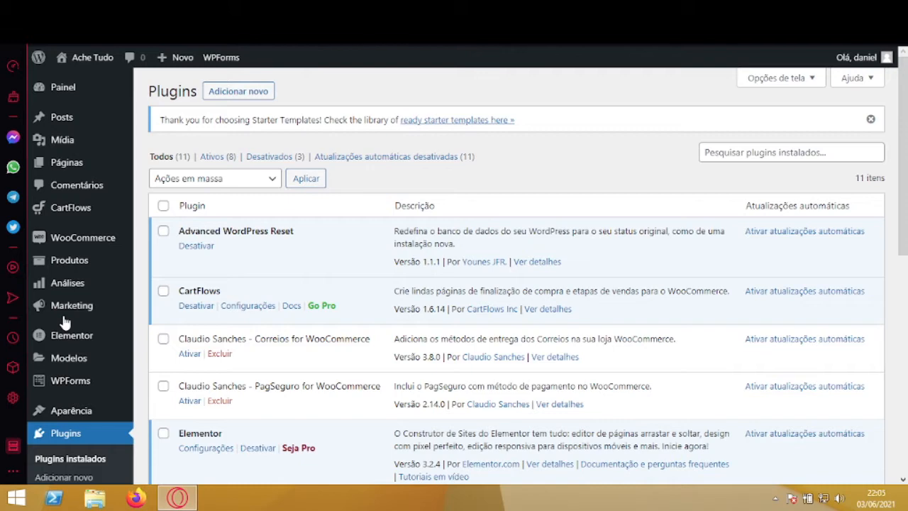
{"action": "left_click_drag", "start_coordinate": [906, 207], "coordinate": [906, 249]}
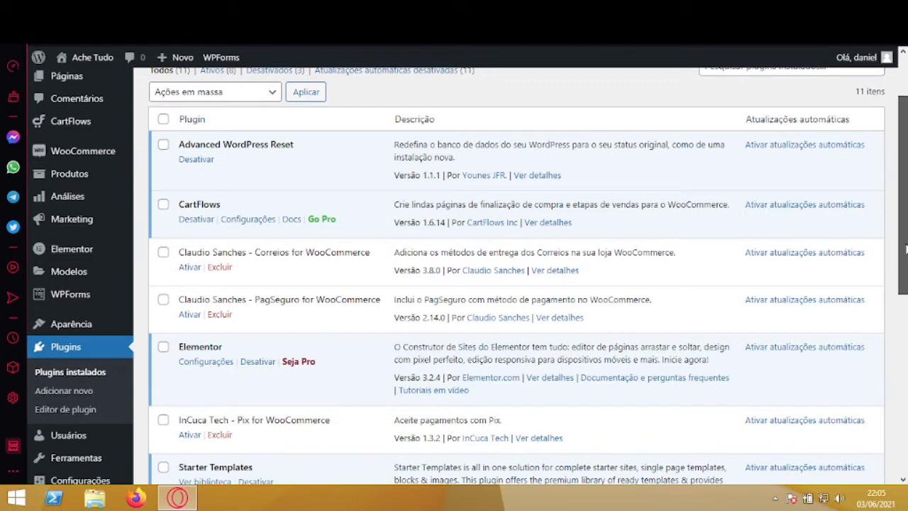
{"action": "left_click", "coordinate": [163, 254]}
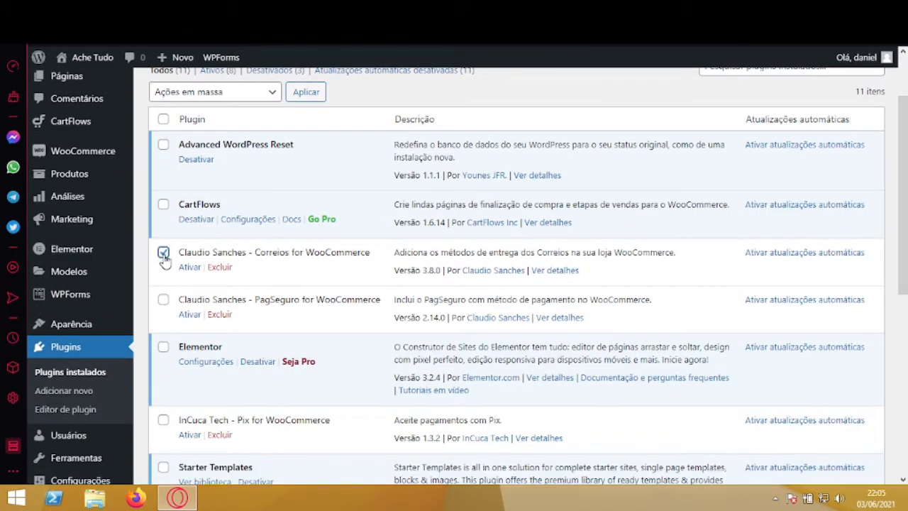
{"action": "left_click", "coordinate": [163, 301]}
{"action": "scroll", "coordinate": [904, 237], "scroll_direction": "up", "scroll_amount": 1}
{"action": "scroll", "coordinate": [905, 234], "scroll_direction": "up", "scroll_amount": 2}
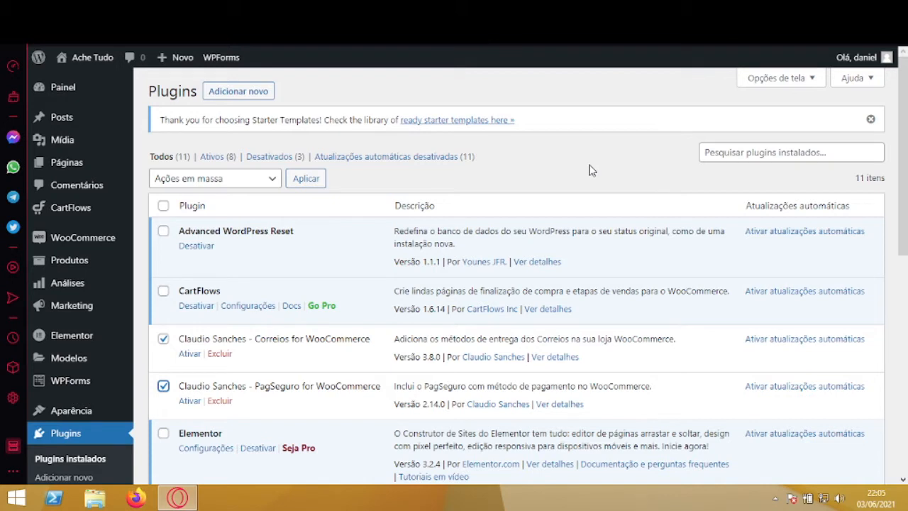
{"action": "left_click", "coordinate": [273, 180]}
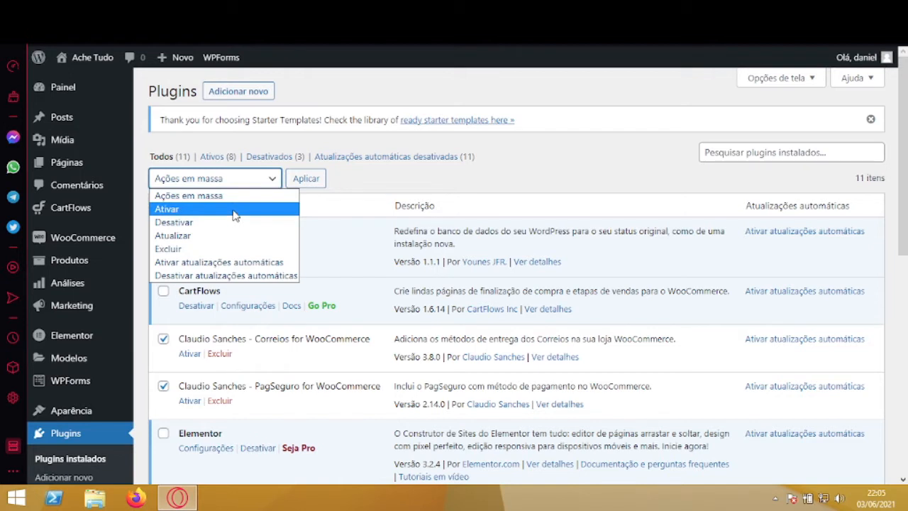
{"action": "left_click", "coordinate": [197, 211]}
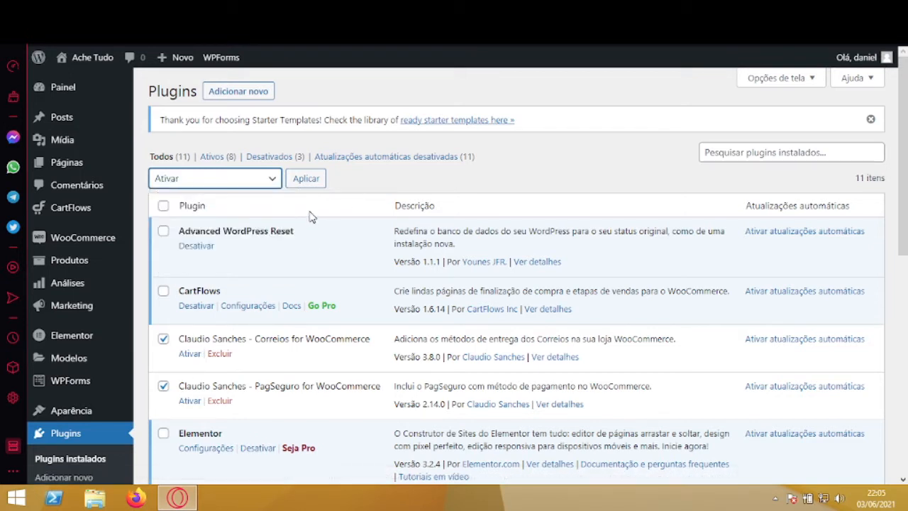
{"action": "left_click", "coordinate": [301, 182]}
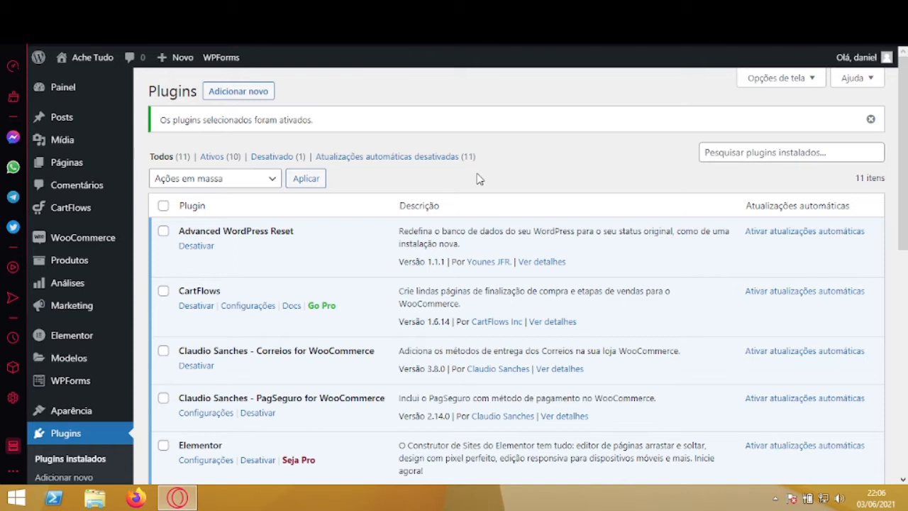
- Open the accounts and privacy section (Contas e privacidade) of the WooCommerce settings
{"action": "mouse_move", "coordinate": [69, 245]}
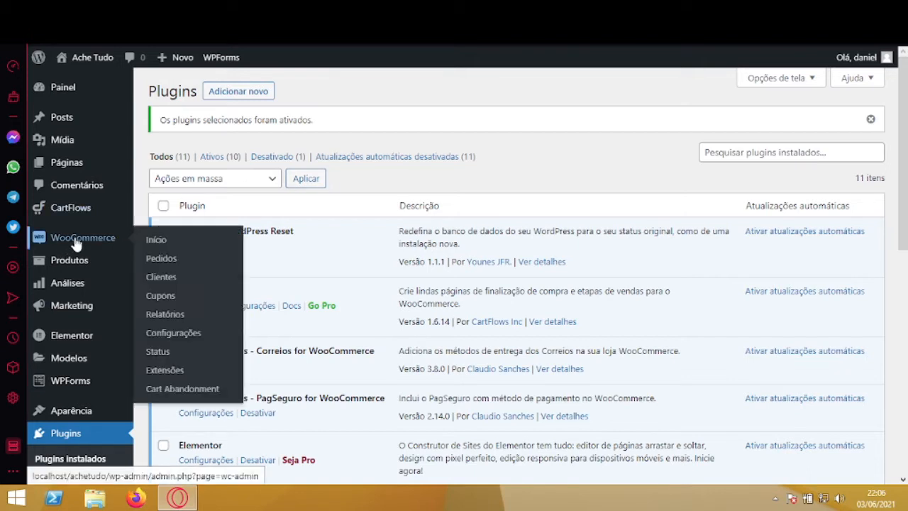
{"action": "left_click", "coordinate": [189, 338]}
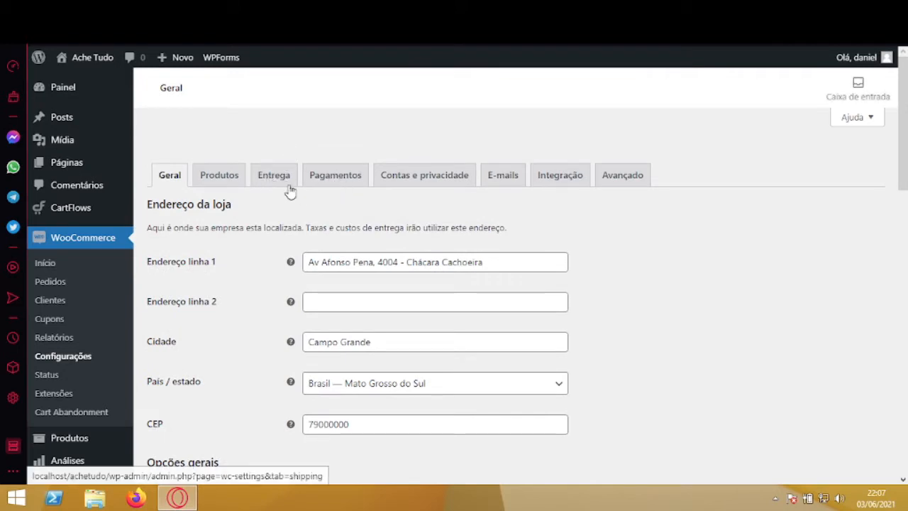
{"action": "left_click", "coordinate": [344, 187]}
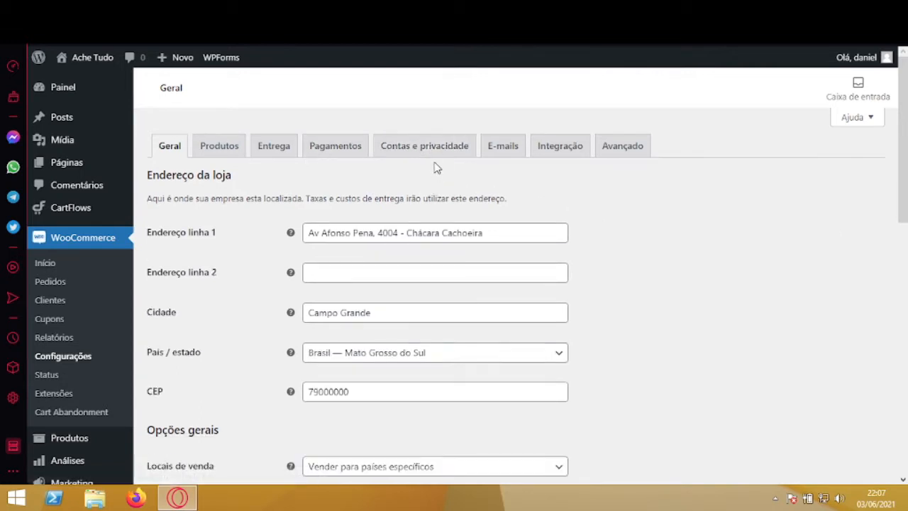
{"action": "left_click", "coordinate": [428, 152]}
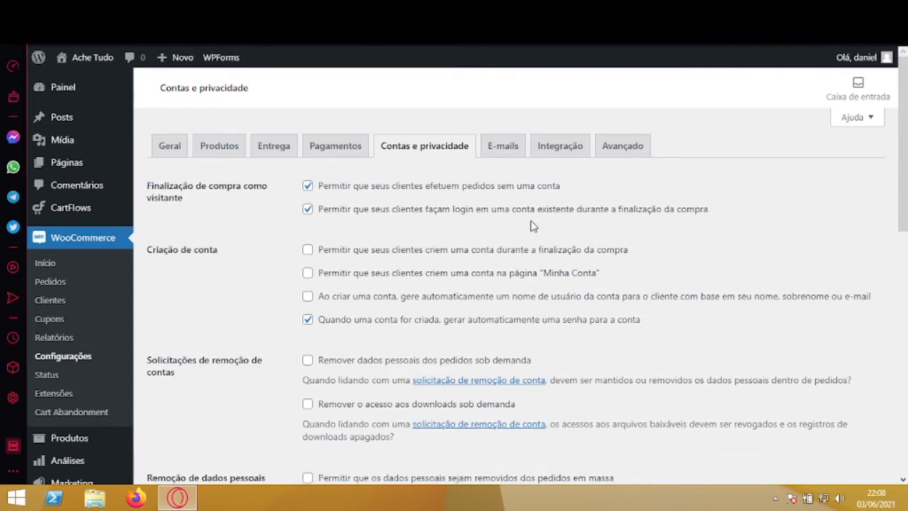
- Disable guest orders and automatic password generation, and enable account creation at checkout and on "Minha Conta" with automatically generated usernames
{"action": "left_click", "coordinate": [308, 188]}
{"action": "left_click", "coordinate": [308, 250]}
{"action": "left_click", "coordinate": [310, 276]}
{"action": "left_click", "coordinate": [308, 297]}
{"action": "left_click", "coordinate": [308, 321]}
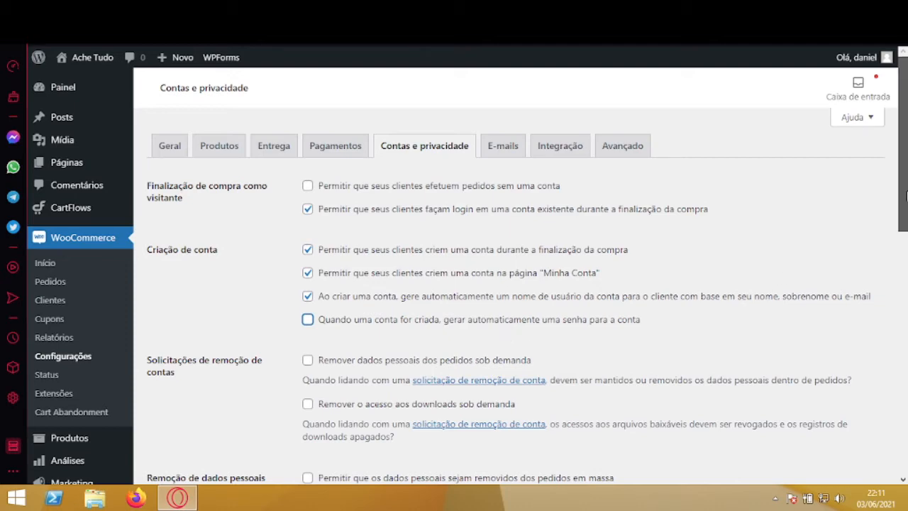
- Enable removing access to downloads on demand under the account removal requests
{"action": "left_click_drag", "start_coordinate": [905, 177], "coordinate": [906, 215]}
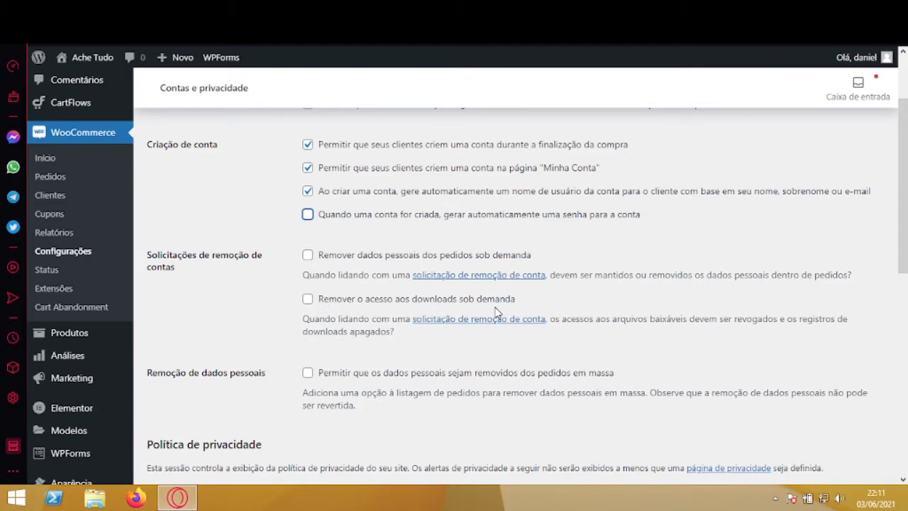
{"action": "left_click", "coordinate": [308, 299]}
{"action": "left_click_drag", "start_coordinate": [902, 247], "coordinate": [903, 291]}
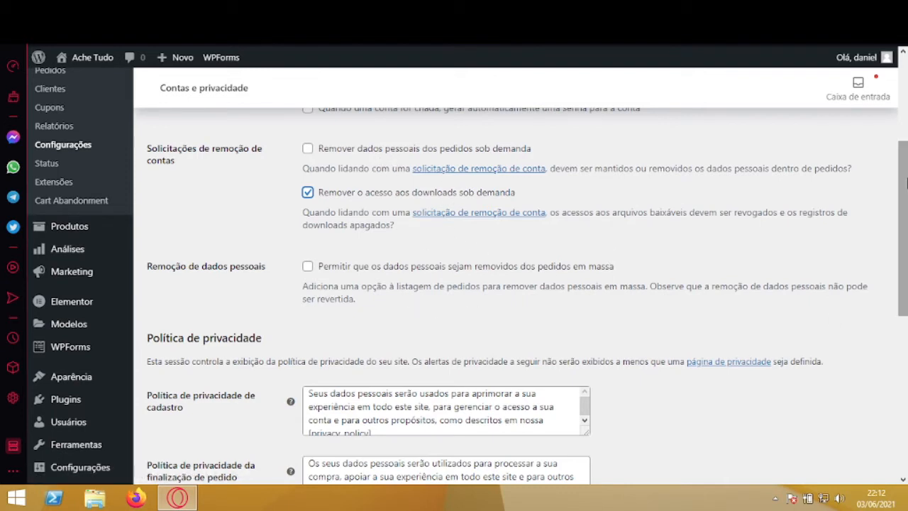
- Examine the registration and checkout privacy policy texts, including the [privacy_policy] shortcode in each
{"action": "left_click_drag", "start_coordinate": [906, 183], "coordinate": [905, 245]}
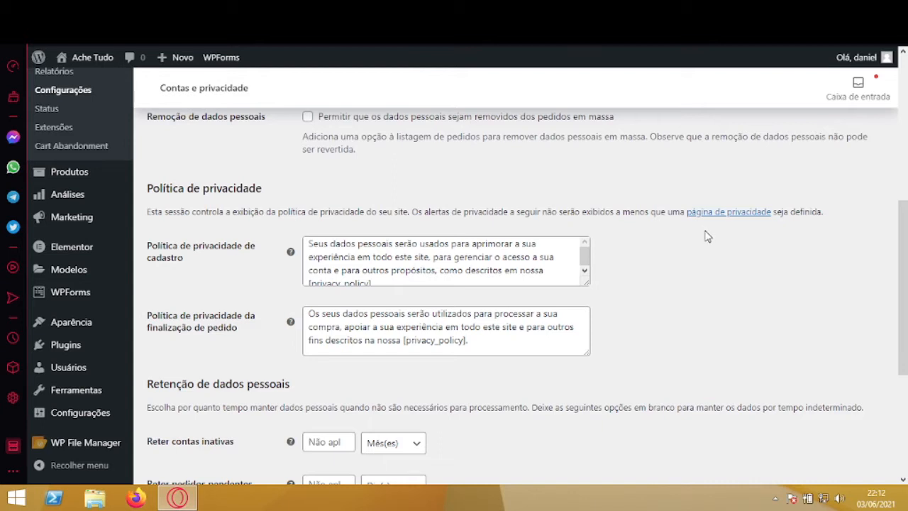
{"action": "left_click", "coordinate": [585, 276]}
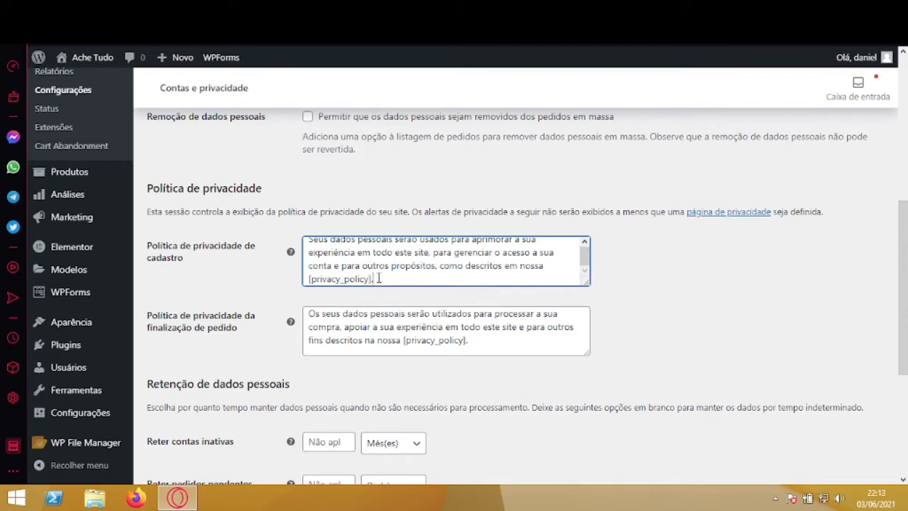
{"action": "left_click_drag", "start_coordinate": [376, 278], "coordinate": [311, 280]}
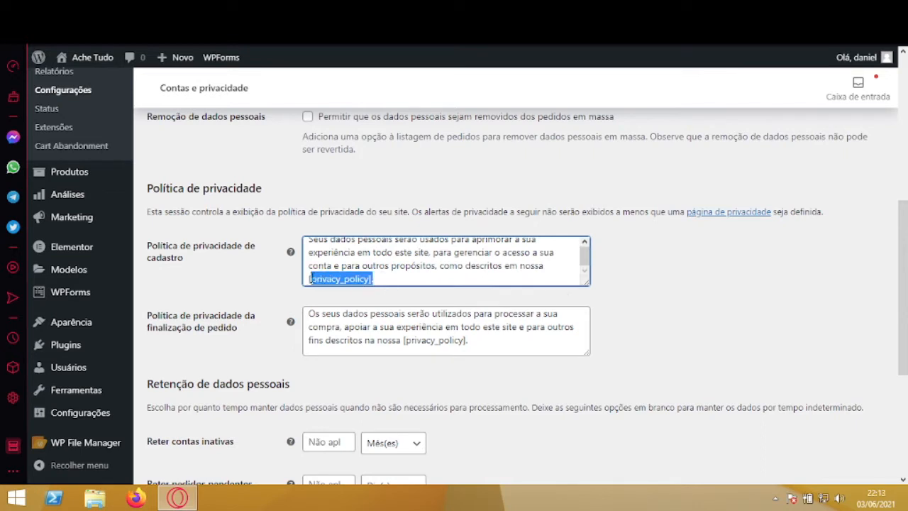
{"action": "left_click", "coordinate": [406, 278]}
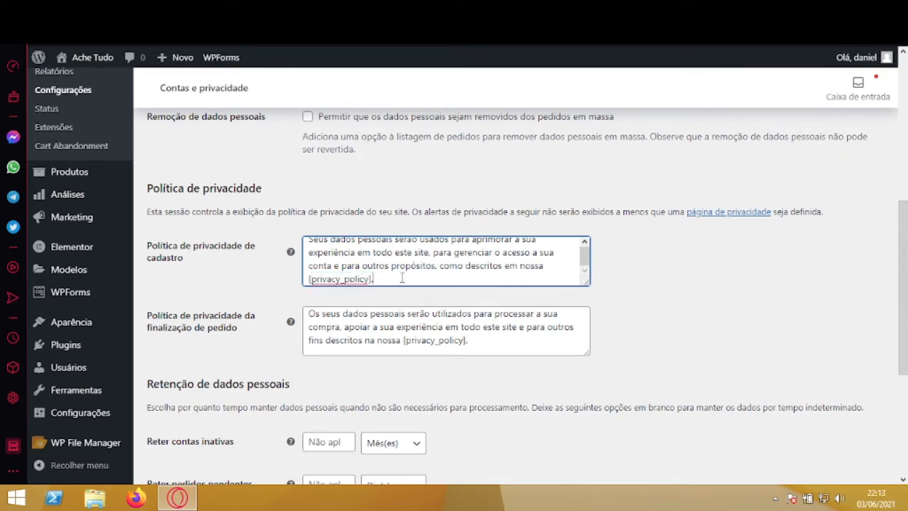
{"action": "left_click_drag", "start_coordinate": [468, 341], "coordinate": [412, 343]}
{"action": "left_click", "coordinate": [438, 261]}
{"action": "left_click", "coordinate": [418, 340]}
{"action": "left_click", "coordinate": [426, 267]}
{"action": "left_click", "coordinate": [401, 338]}
{"action": "left_click", "coordinate": [436, 265]}
{"action": "left_click", "coordinate": [416, 319]}
{"action": "left_click", "coordinate": [433, 268]}
{"action": "left_click", "coordinate": [411, 316]}
{"action": "left_click", "coordinate": [419, 283]}
{"action": "left_click", "coordinate": [409, 315]}
{"action": "left_click", "coordinate": [422, 269]}
{"action": "left_click", "coordinate": [406, 326]}
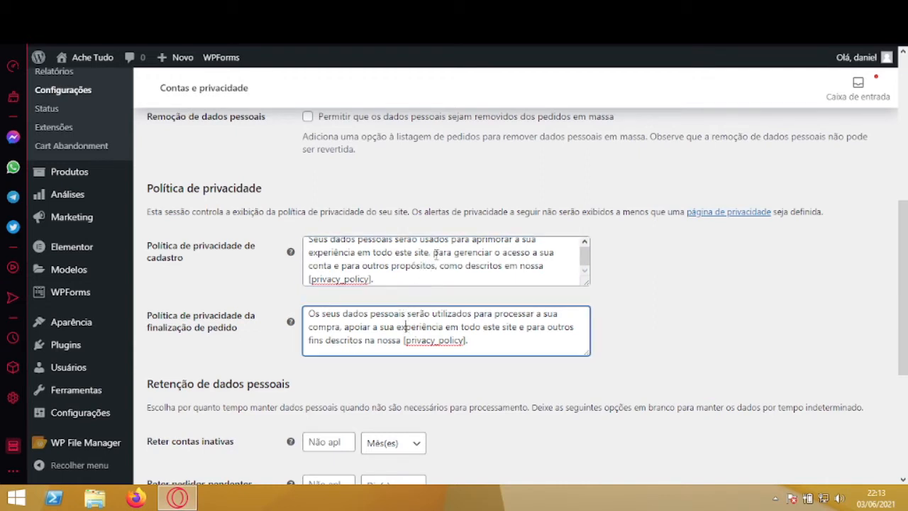
{"action": "left_click", "coordinate": [428, 266]}
{"action": "left_click", "coordinate": [407, 323]}
{"action": "left_click", "coordinate": [428, 267]}
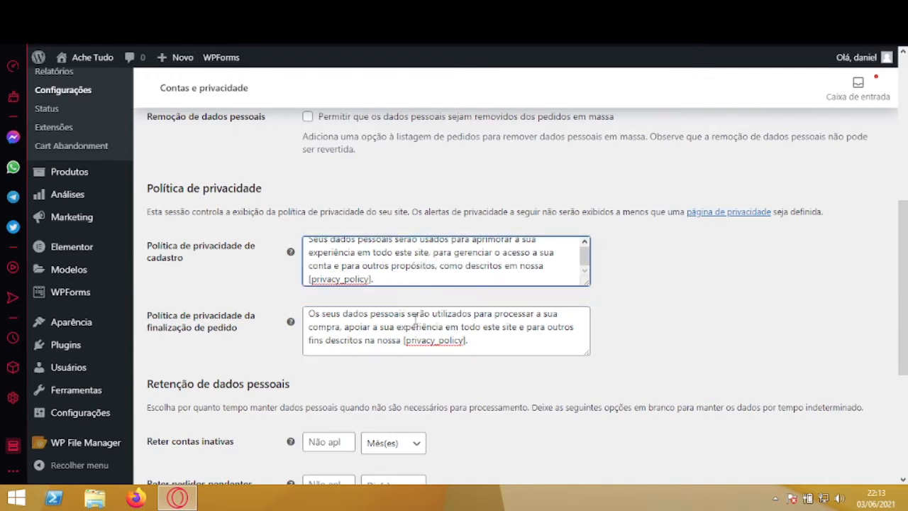
{"action": "left_click", "coordinate": [418, 316]}
{"action": "left_click", "coordinate": [439, 266]}
{"action": "left_click", "coordinate": [430, 313]}
{"action": "left_click", "coordinate": [442, 268]}
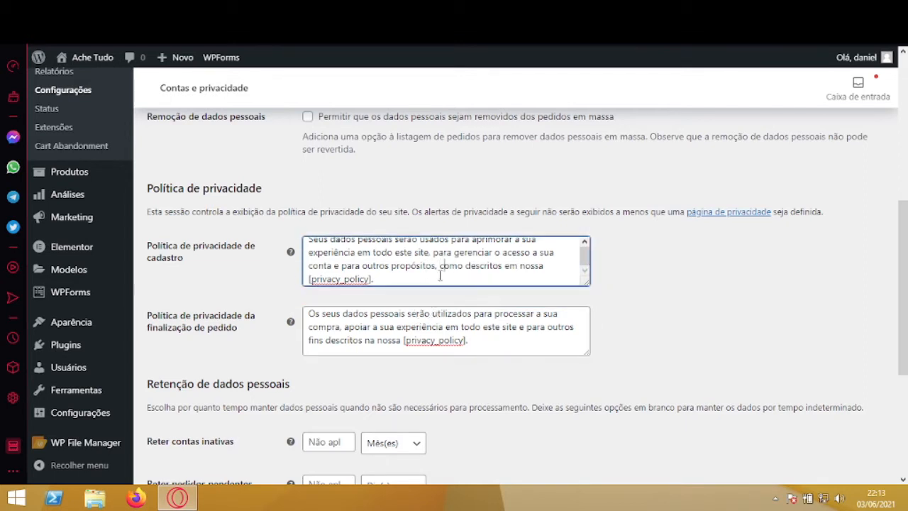
{"action": "left_click", "coordinate": [435, 312]}
{"action": "left_click", "coordinate": [441, 270]}
{"action": "left_click", "coordinate": [424, 316]}
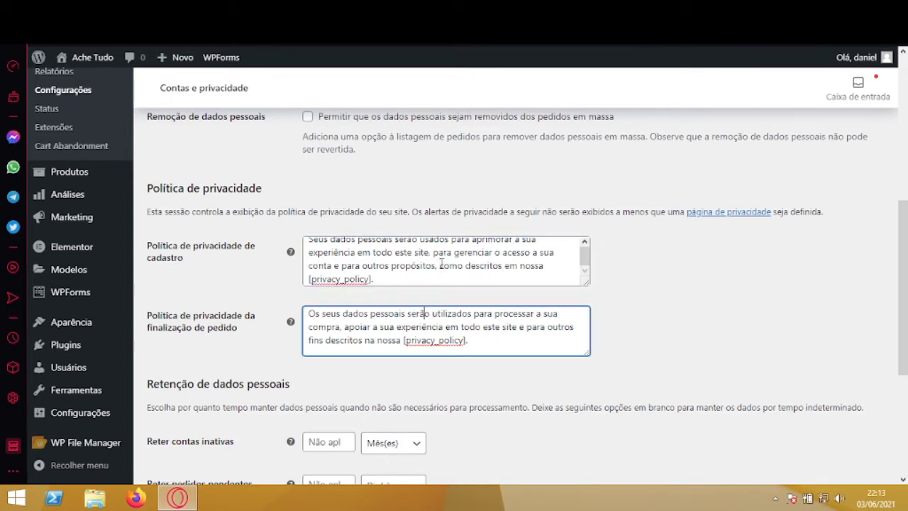
{"action": "left_click", "coordinate": [440, 266]}
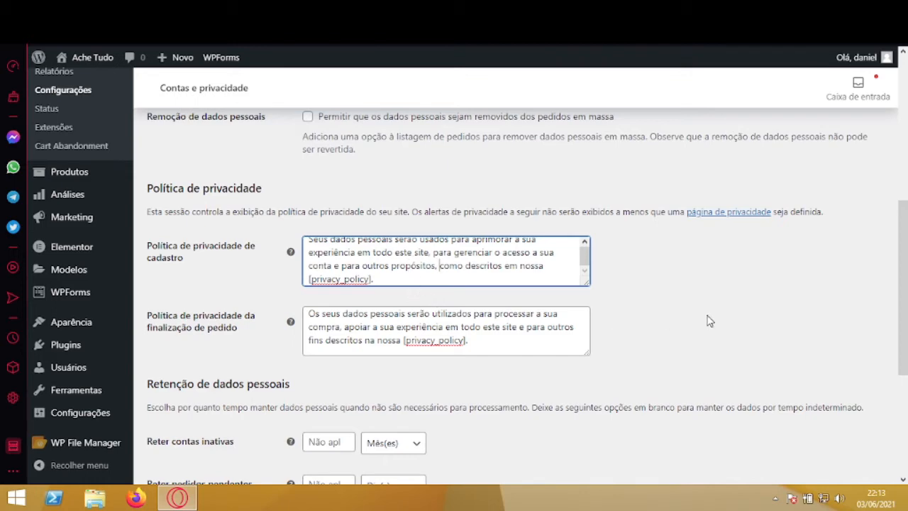
- Review the retention period units for cancelled orders and save the accounts and privacy settings
{"action": "left_click_drag", "start_coordinate": [903, 271], "coordinate": [897, 353]}
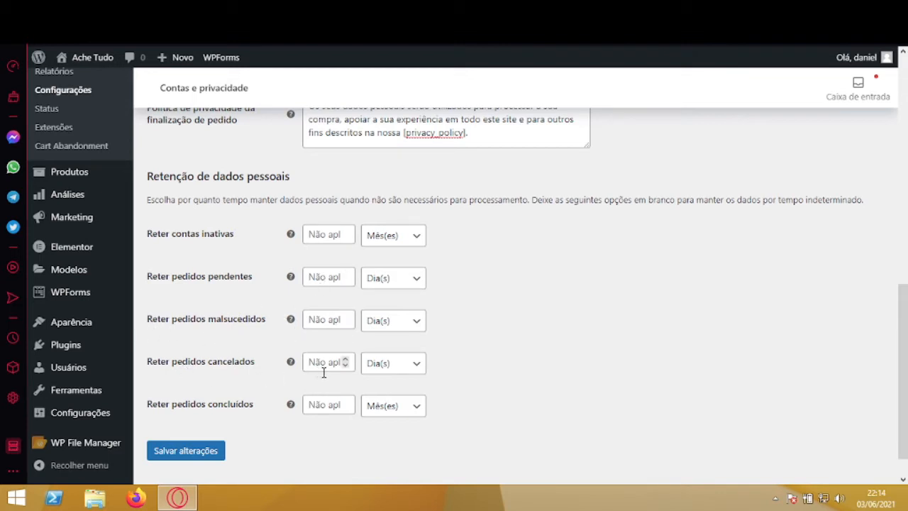
{"action": "left_click", "coordinate": [387, 366]}
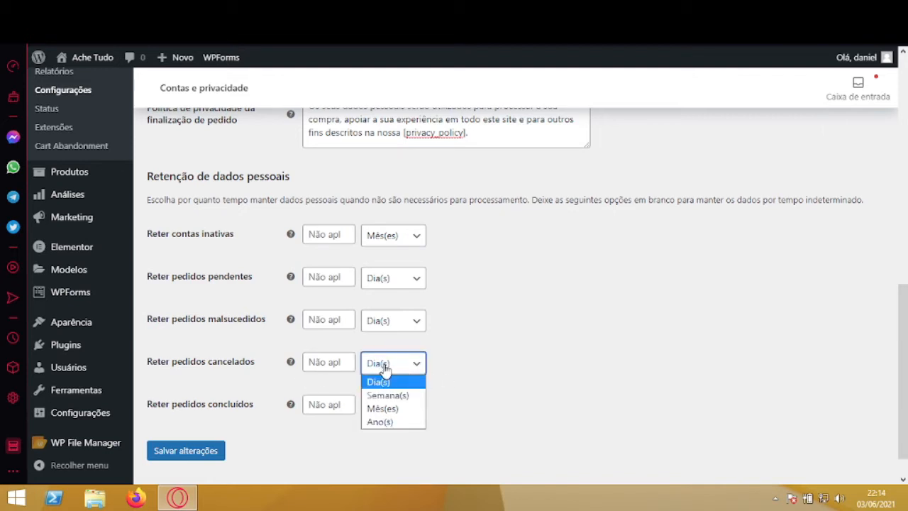
{"action": "left_click", "coordinate": [468, 364]}
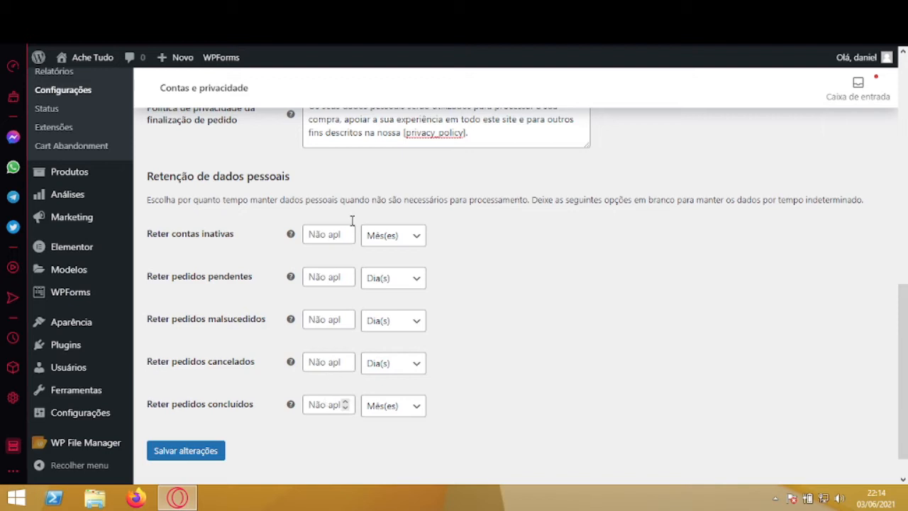
{"action": "left_click", "coordinate": [208, 454]}
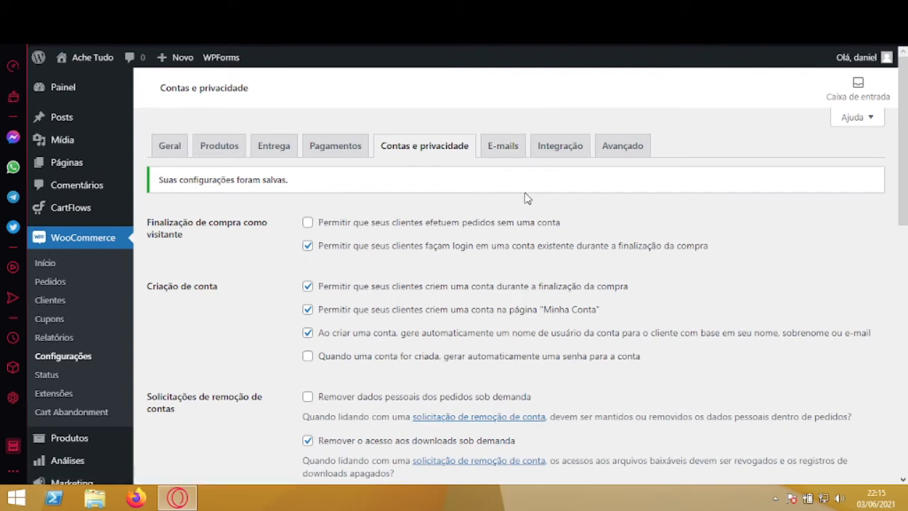
- Open the Correios section of the WooCommerce integration settings
{"action": "left_click", "coordinate": [561, 154]}
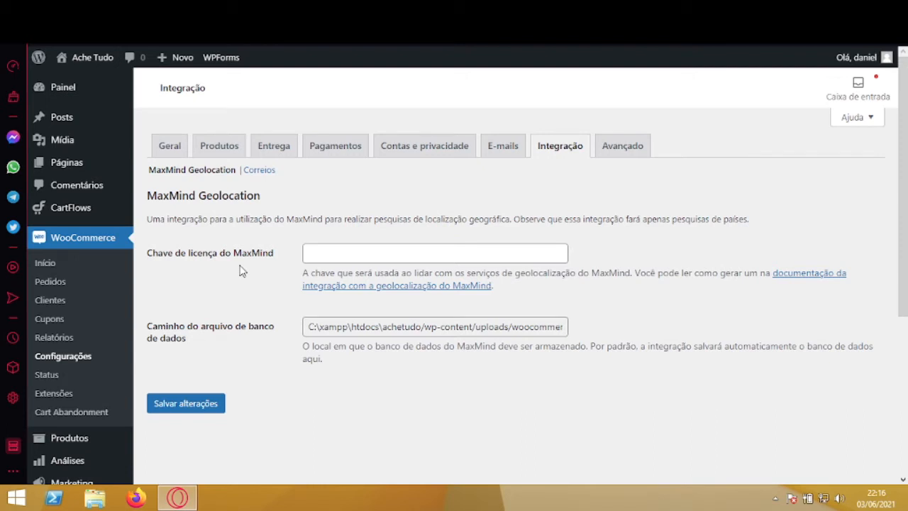
{"action": "left_click", "coordinate": [262, 176]}
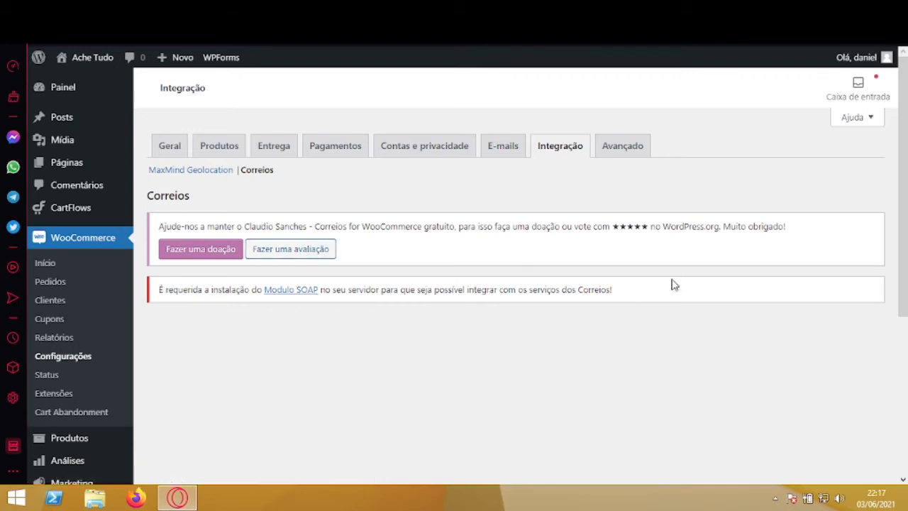
{"action": "left_click_drag", "start_coordinate": [907, 168], "coordinate": [907, 225]}
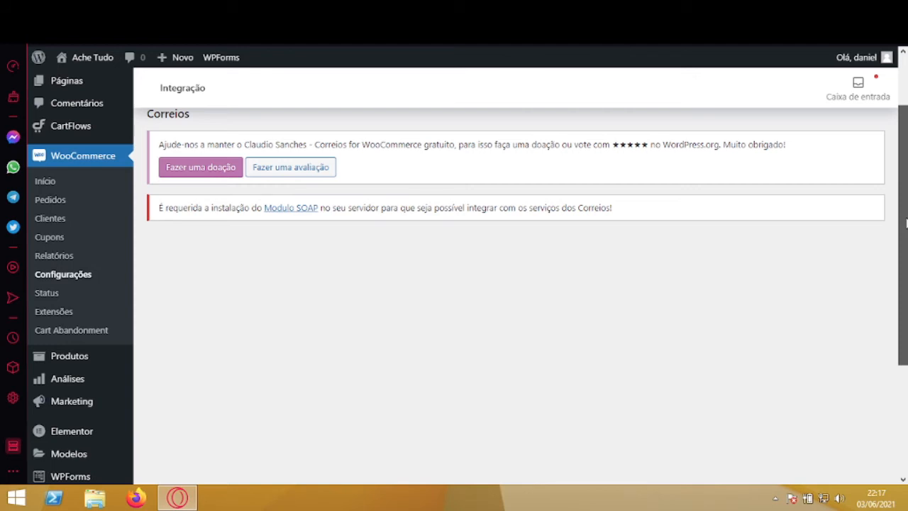
{"action": "left_click_drag", "start_coordinate": [906, 224], "coordinate": [907, 154]}
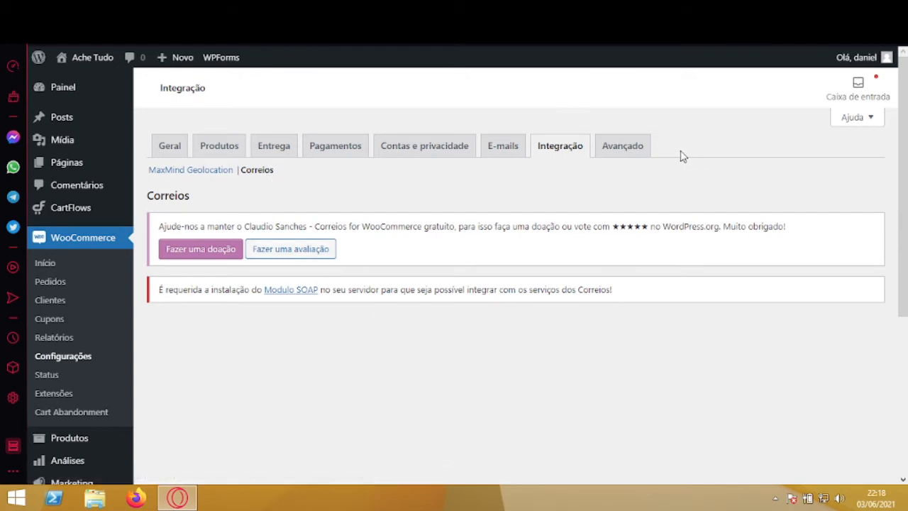
- Open the advanced WooCommerce settings and check the page selections for the cart, checkout and my account pages
{"action": "left_click", "coordinate": [634, 150]}
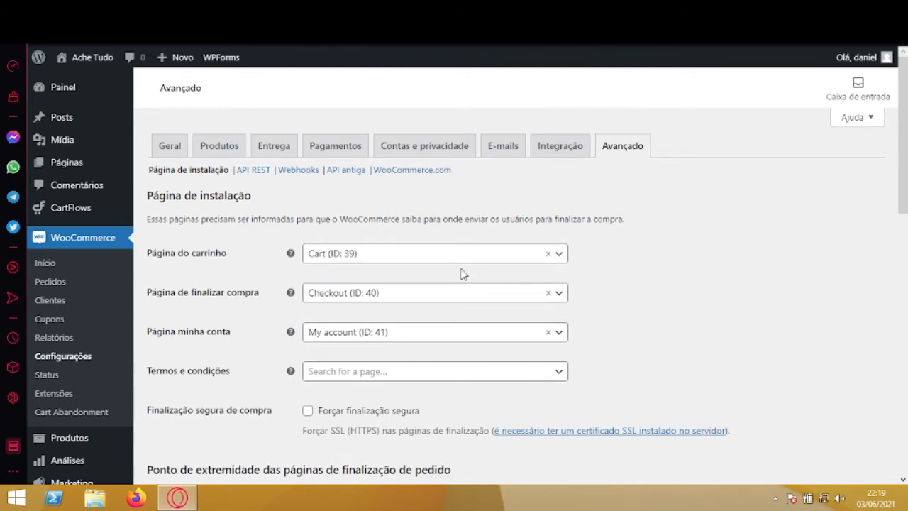
{"action": "mouse_move", "coordinate": [904, 193]}
{"action": "left_mouse_down"}
{"action": "mouse_move", "coordinate": [905, 218]}
{"action": "mouse_move", "coordinate": [905, 208]}
{"action": "left_mouse_up"}
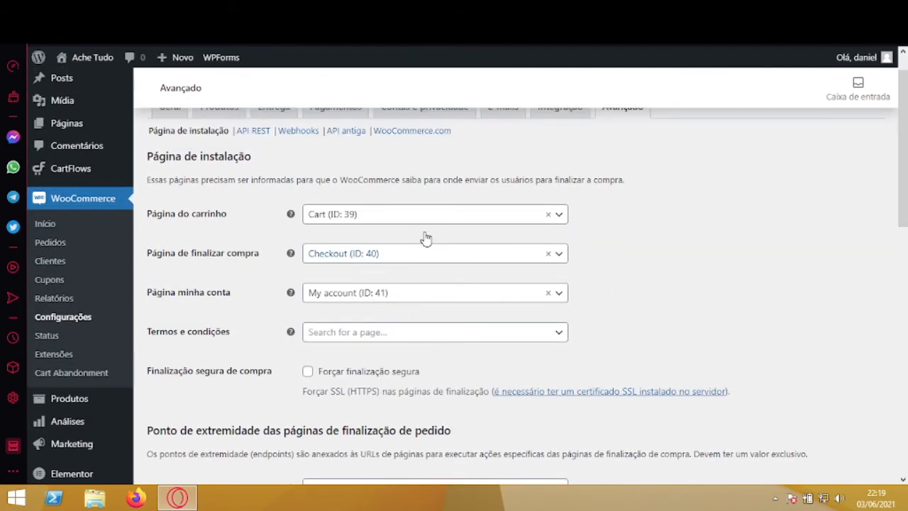
{"action": "left_click", "coordinate": [559, 216]}
{"action": "left_click", "coordinate": [561, 220]}
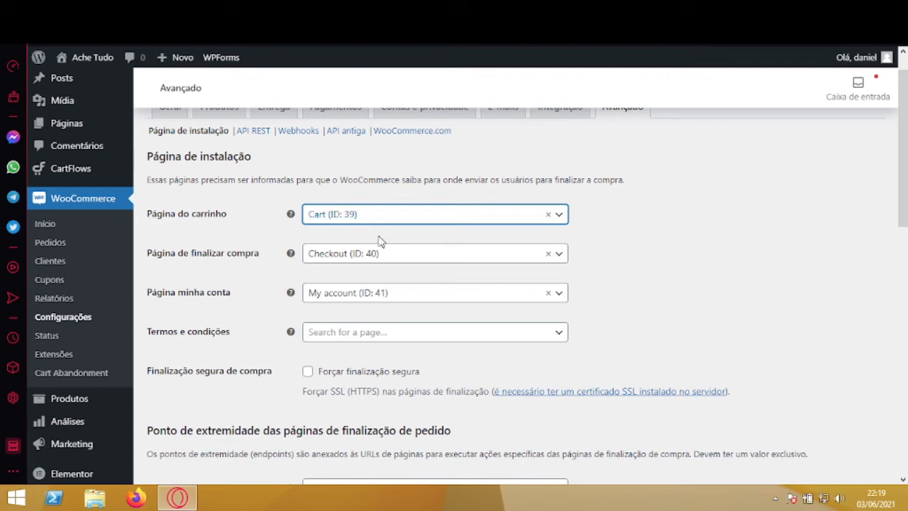
{"action": "left_click", "coordinate": [561, 256]}
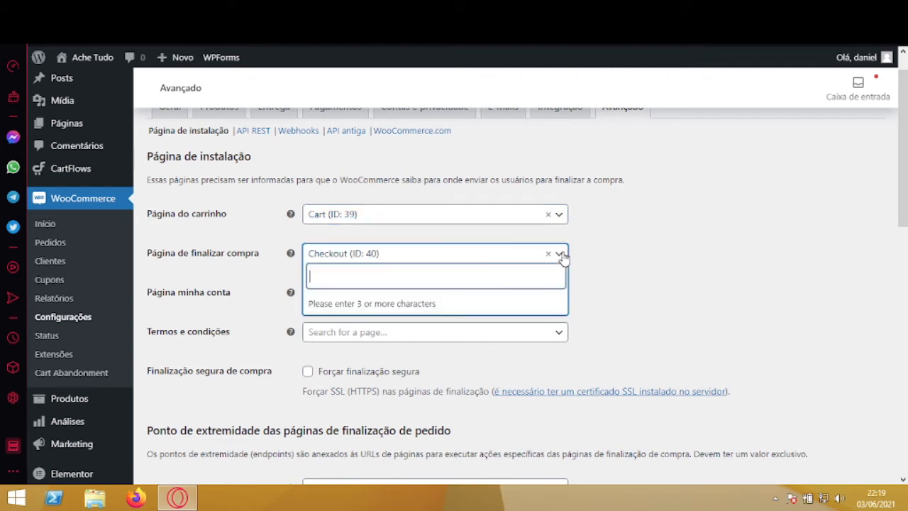
{"action": "left_click", "coordinate": [561, 255]}
{"action": "left_click", "coordinate": [561, 295]}
{"action": "left_click", "coordinate": [562, 295]}
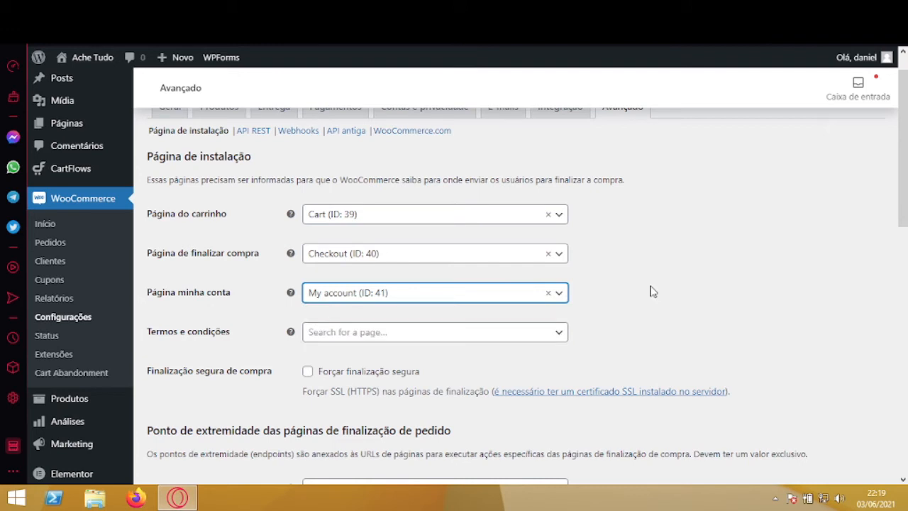
- Open the list of all pages in a new browser tab and look for the store pages and their duplicates
{"action": "mouse_move", "coordinate": [71, 130]}
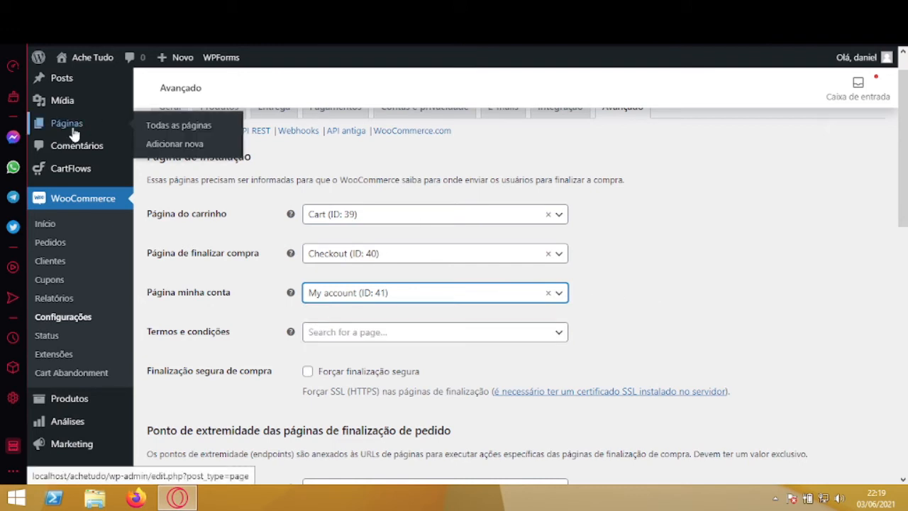
{"action": "right_click", "coordinate": [163, 130]}
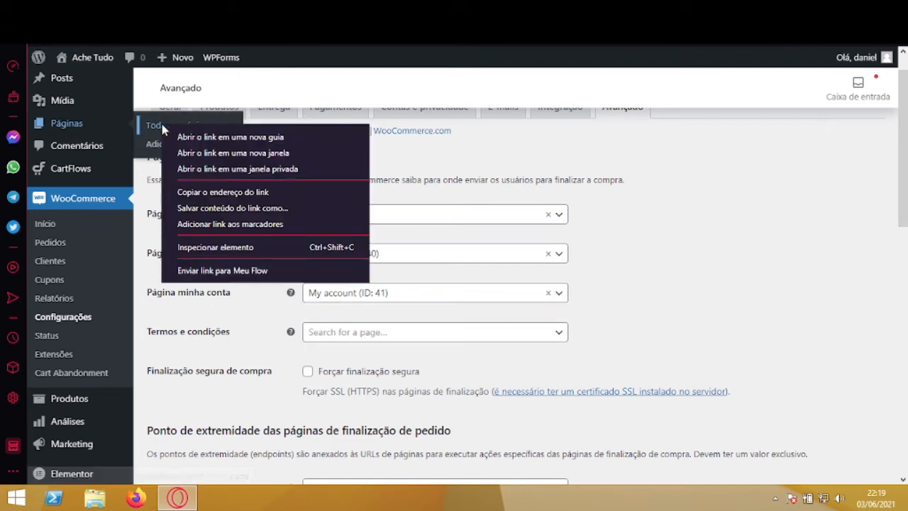
{"action": "left_click", "coordinate": [219, 138]}
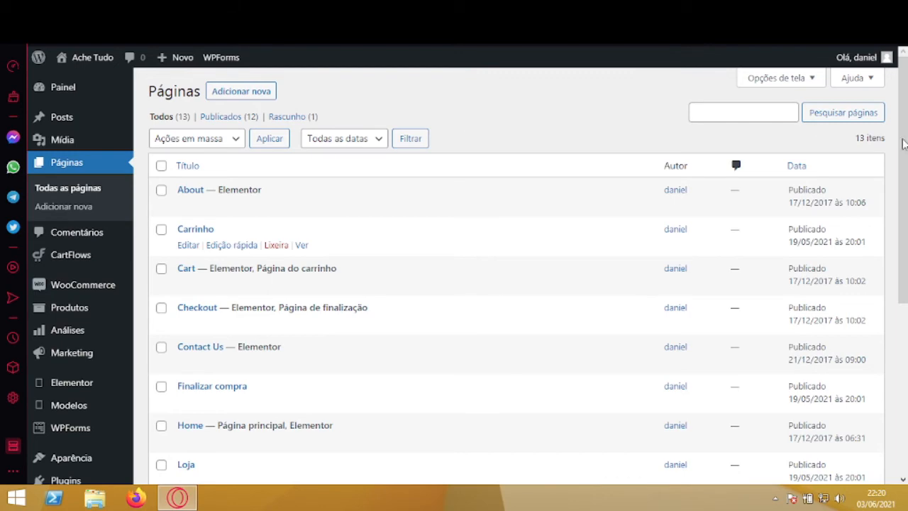
{"action": "scroll", "coordinate": [902, 162], "scroll_direction": "down", "scroll_amount": 1}
{"action": "left_click_drag", "start_coordinate": [903, 161], "coordinate": [907, 254]}
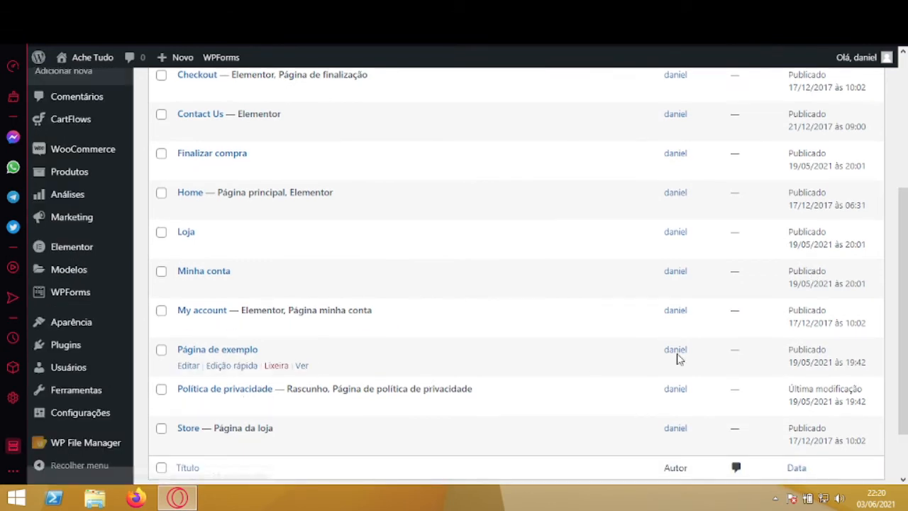
{"action": "scroll", "coordinate": [906, 296], "scroll_direction": "up", "scroll_amount": 1}
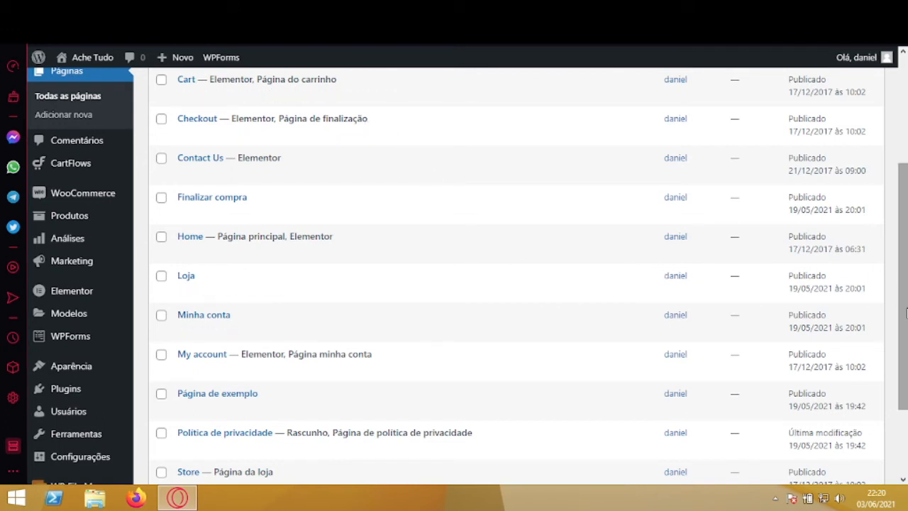
{"action": "scroll", "coordinate": [895, 258], "scroll_direction": "up", "scroll_amount": 2}
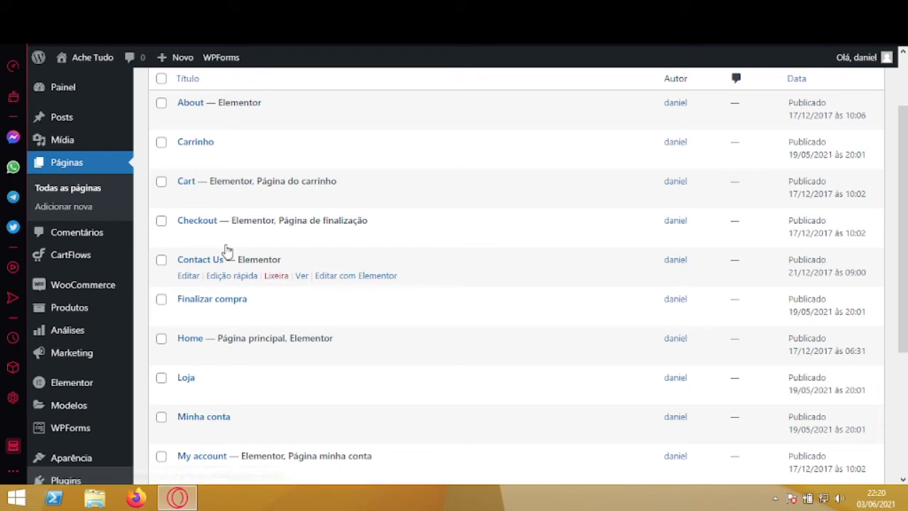
- Return to the advanced WooCommerce settings and examine the option for forcing secure checkout over SSL (HTTPS)
{"action": "left_click", "coordinate": [191, 10]}
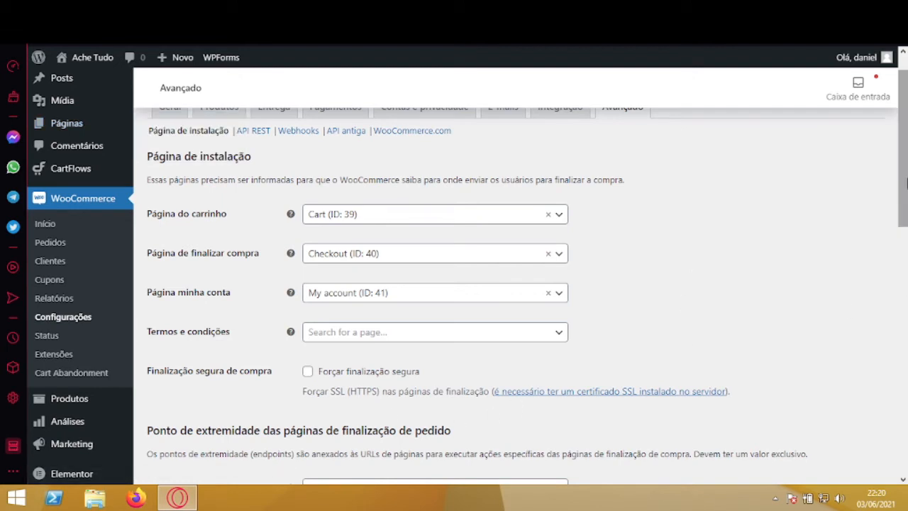
{"action": "left_click_drag", "start_coordinate": [904, 188], "coordinate": [907, 220]}
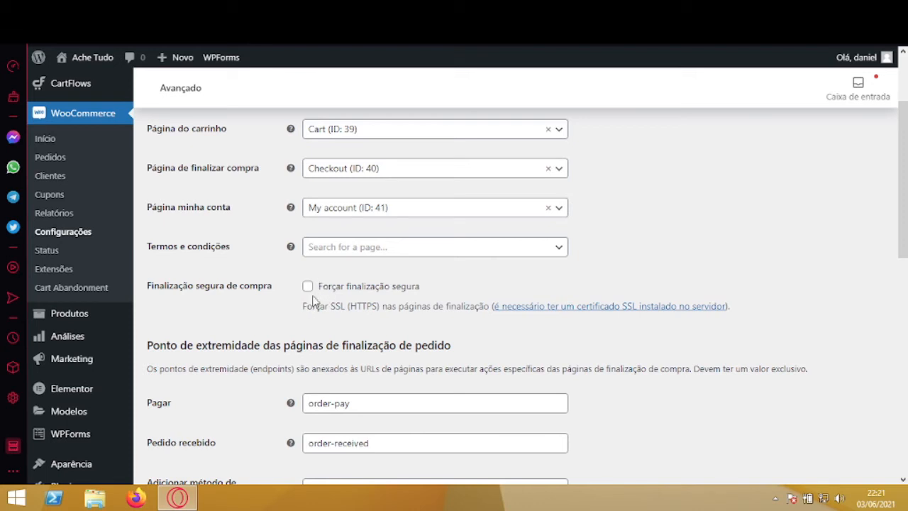
{"action": "double_click", "coordinate": [362, 306]}
{"action": "left_click", "coordinate": [402, 308]}
- Examine the checkout page endpoints and the account endpoints in the page setup section
{"action": "left_click_drag", "start_coordinate": [907, 237], "coordinate": [907, 278]}
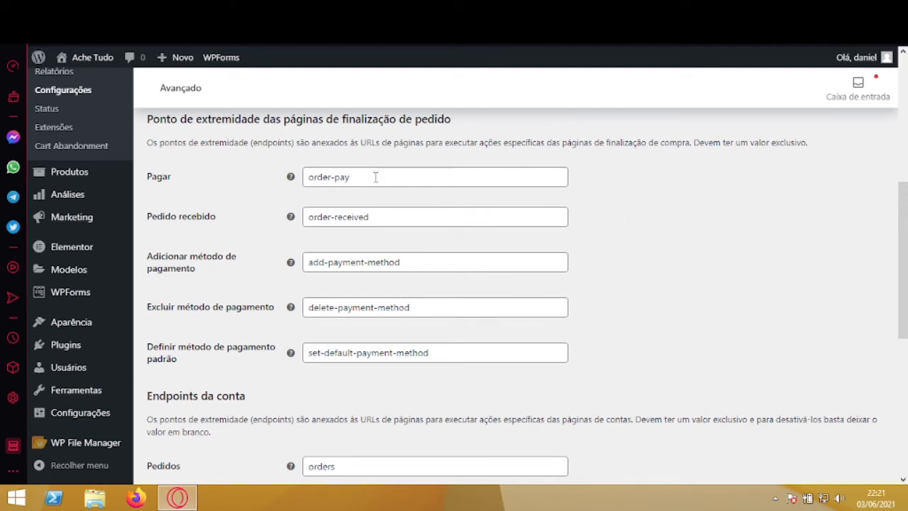
{"action": "left_click_drag", "start_coordinate": [354, 178], "coordinate": [308, 178]}
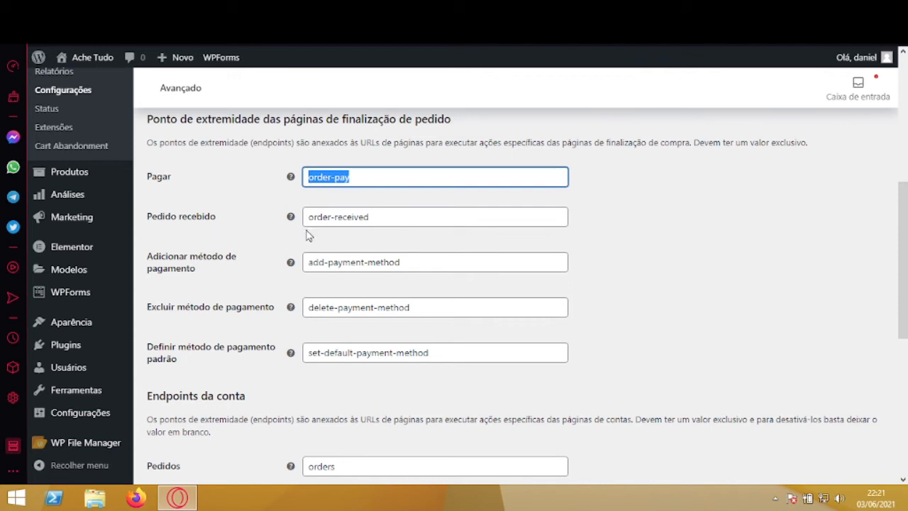
{"action": "left_click_drag", "start_coordinate": [383, 217], "coordinate": [322, 217]}
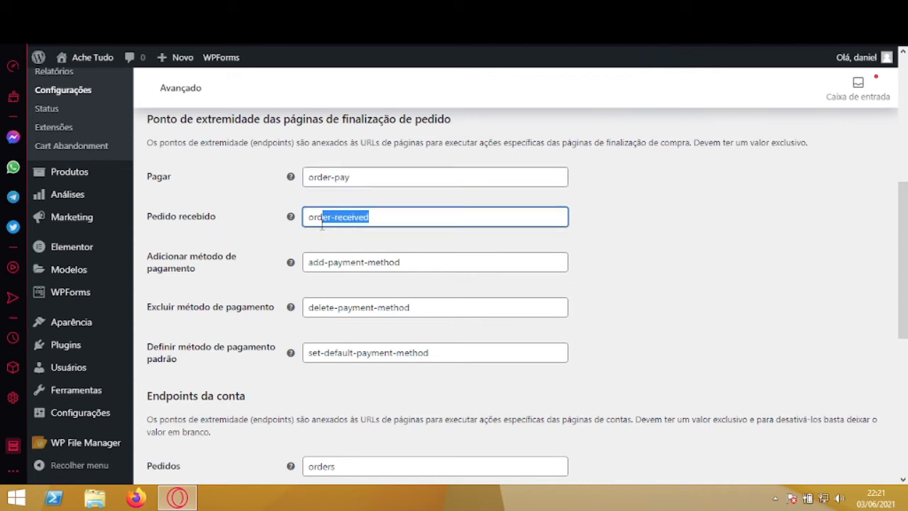
{"action": "left_click", "coordinate": [694, 242]}
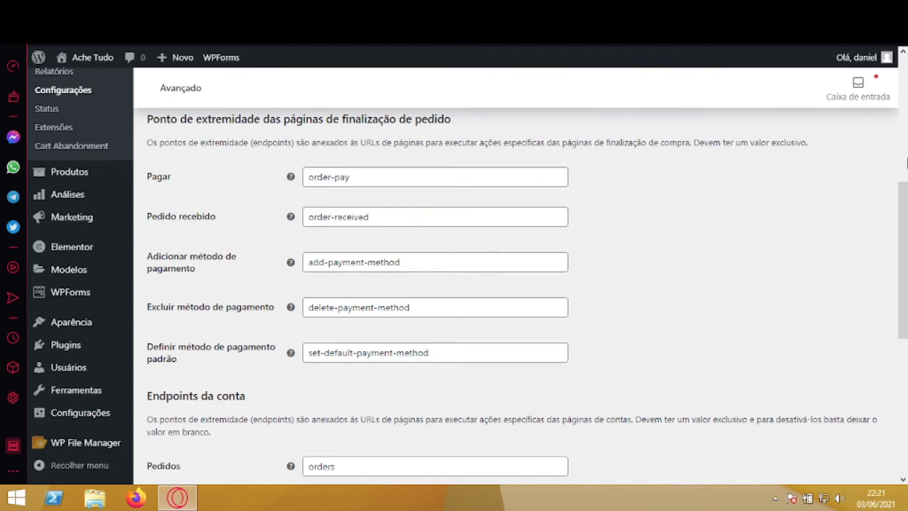
{"action": "left_click_drag", "start_coordinate": [906, 208], "coordinate": [906, 325]}
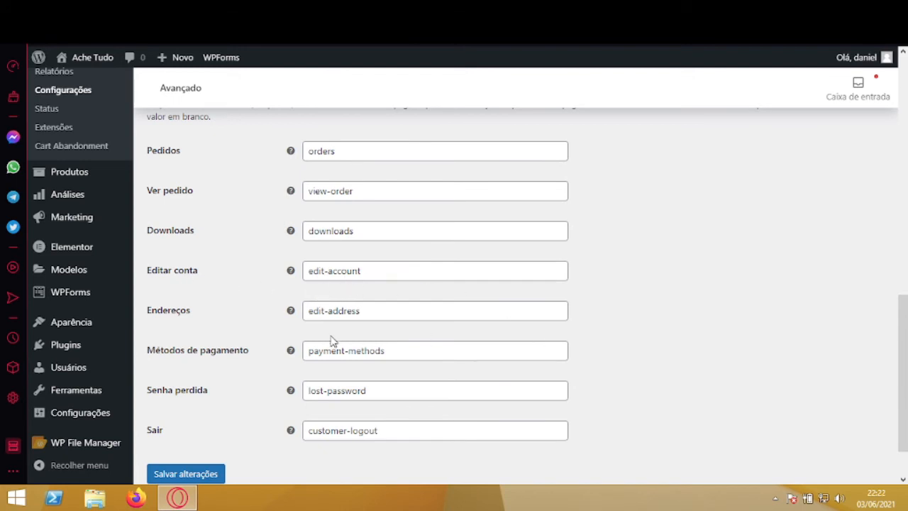
{"action": "left_click_drag", "start_coordinate": [907, 359], "coordinate": [907, 128]}
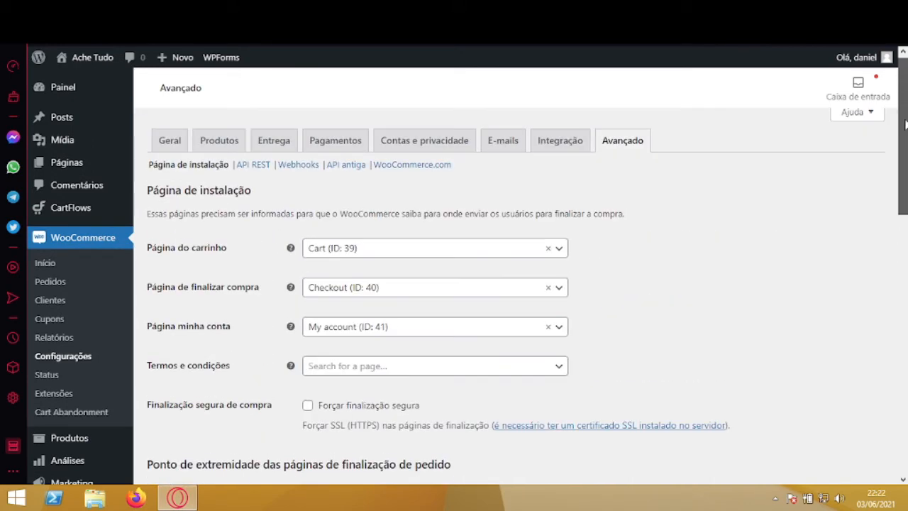
- View the REST API section of the advanced settings and open a blank new webhook form under Webhooks
{"action": "left_click", "coordinate": [260, 168]}
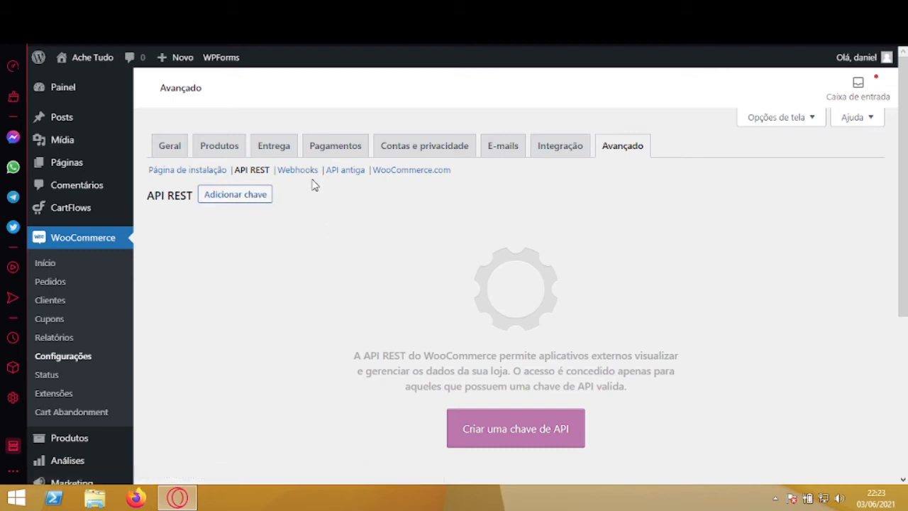
{"action": "left_click", "coordinate": [287, 171]}
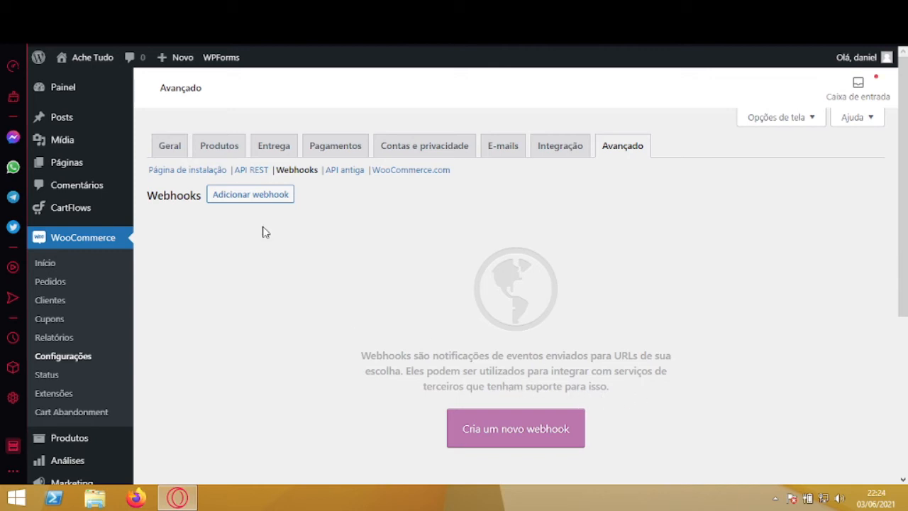
{"action": "left_click", "coordinate": [282, 203]}
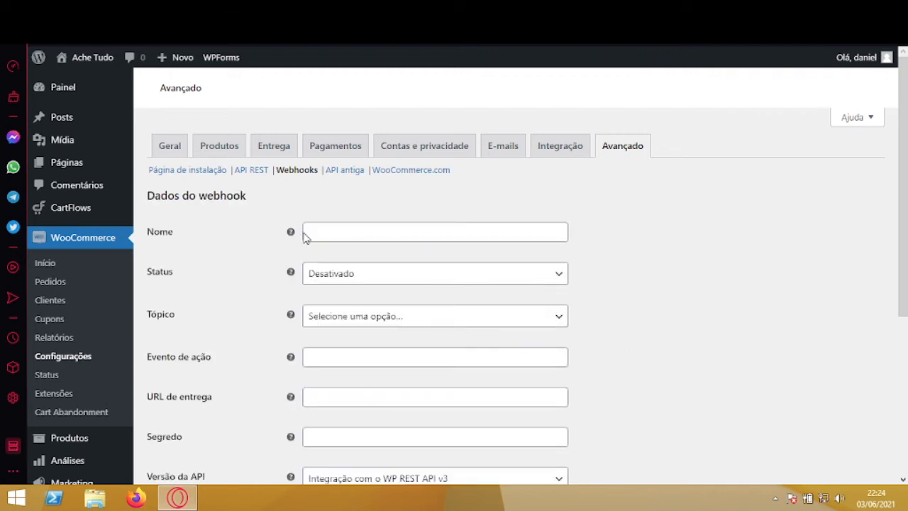
- Examine the webhook form's status and topic options along with its delivery URL, secret and API version fields
{"action": "left_click", "coordinate": [565, 279]}
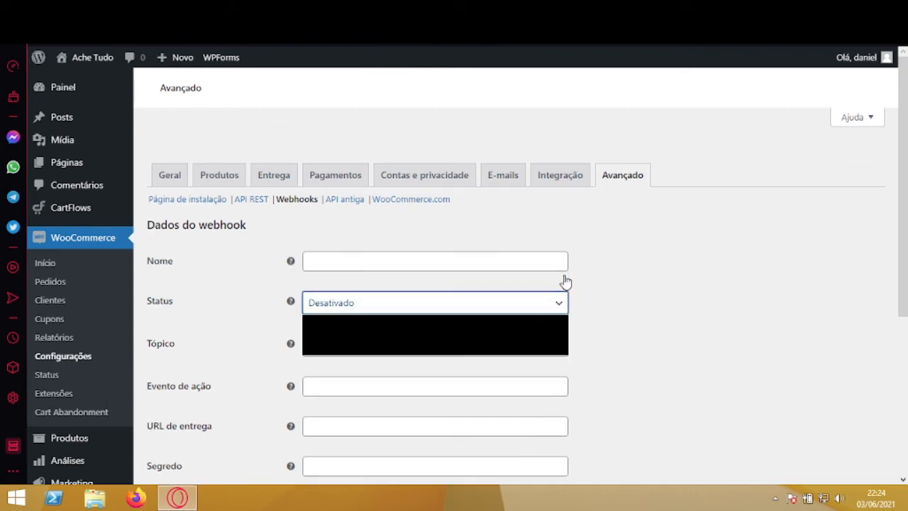
{"action": "left_click", "coordinate": [765, 308]}
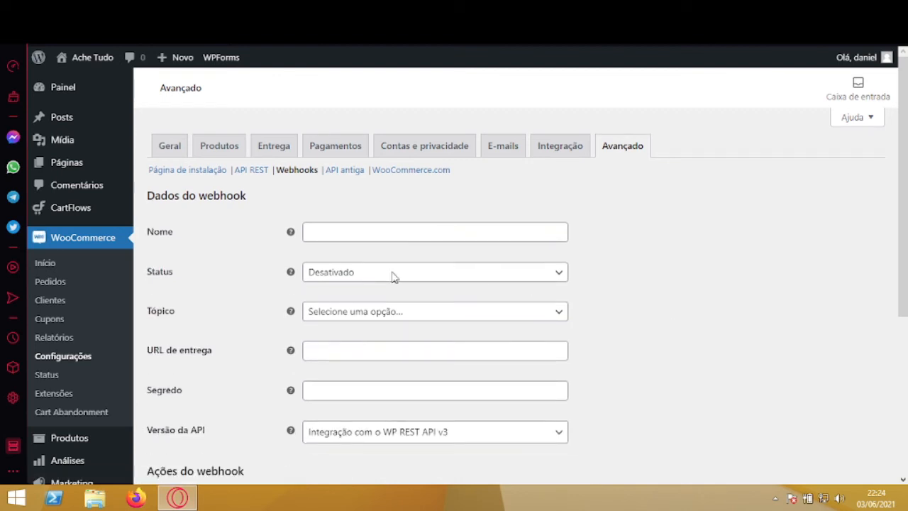
{"action": "left_click", "coordinate": [362, 282]}
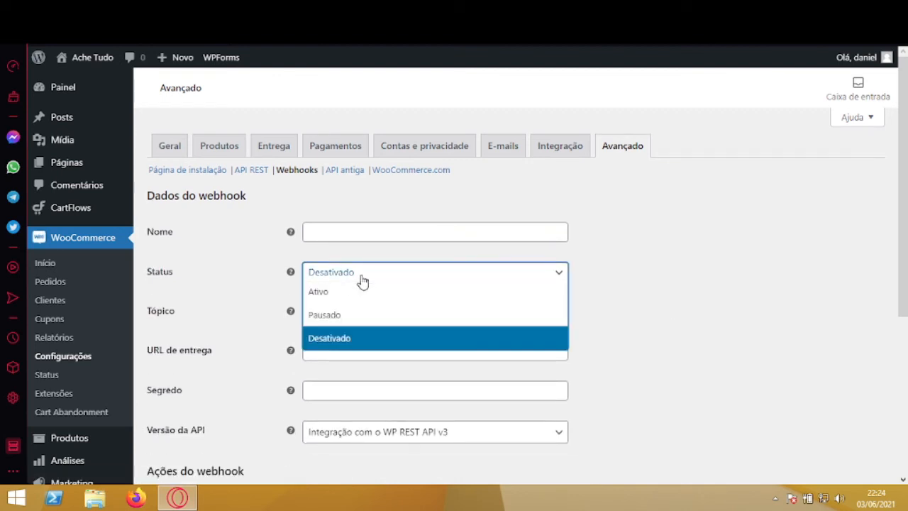
{"action": "left_click", "coordinate": [811, 331]}
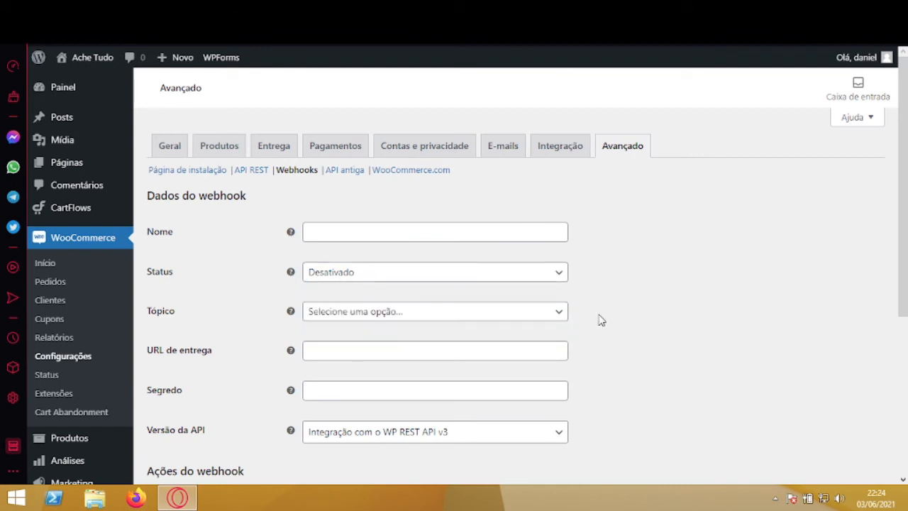
{"action": "left_click", "coordinate": [469, 318]}
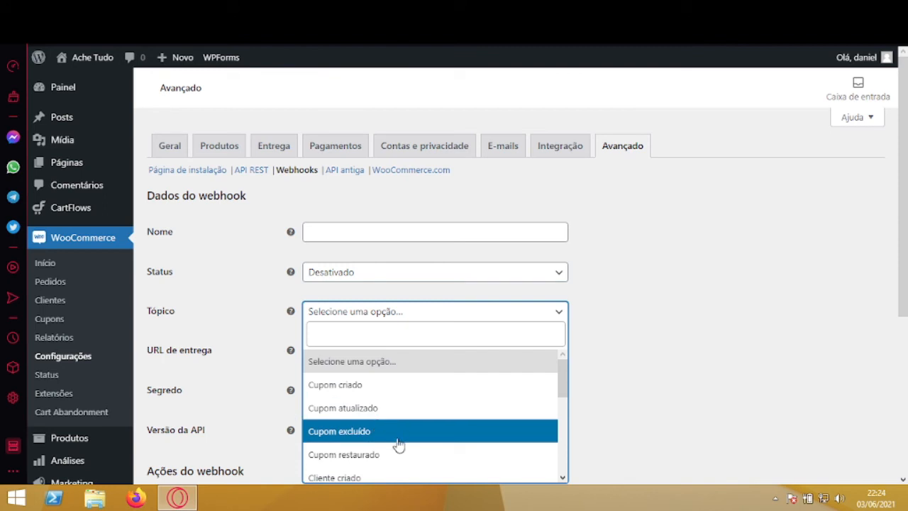
{"action": "left_click", "coordinate": [765, 352]}
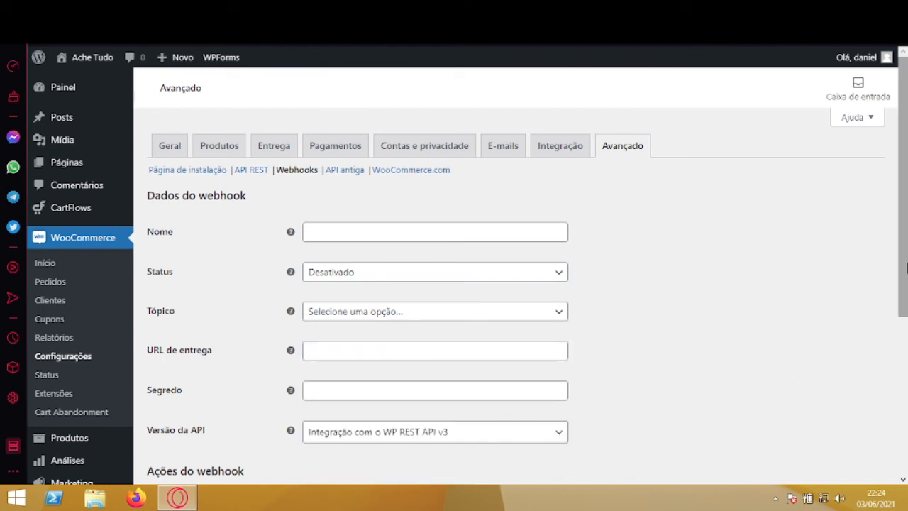
{"action": "scroll", "coordinate": [906, 266], "scroll_direction": "down", "scroll_amount": 2}
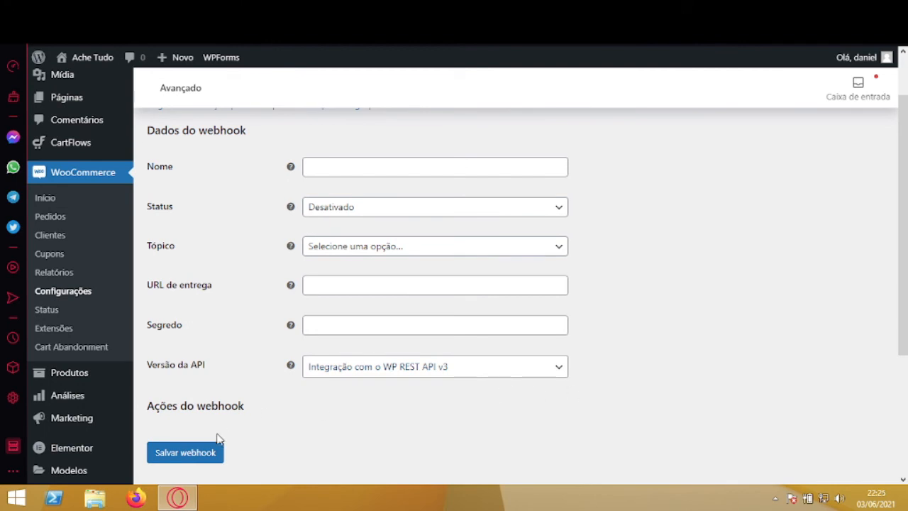
{"action": "scroll", "coordinate": [907, 241], "scroll_direction": "up", "scroll_amount": 1}
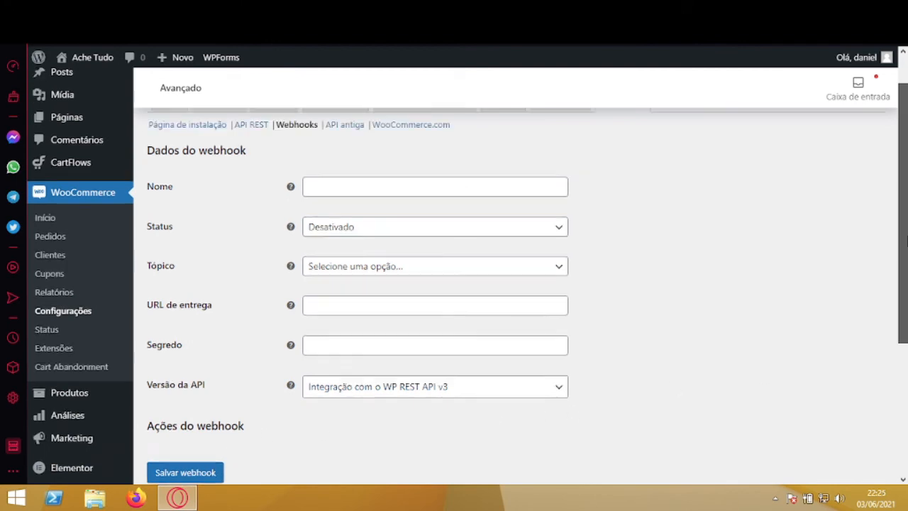
{"action": "scroll", "coordinate": [907, 242], "scroll_direction": "up", "scroll_amount": 2}
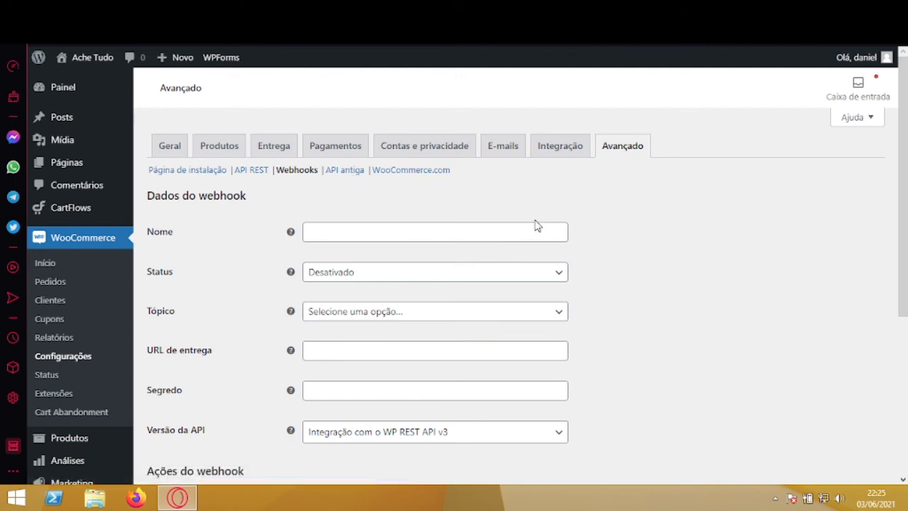
- Open the WooCommerce.com section and review the usage tracking and marketplace suggestion settings
{"action": "left_click", "coordinate": [412, 173]}
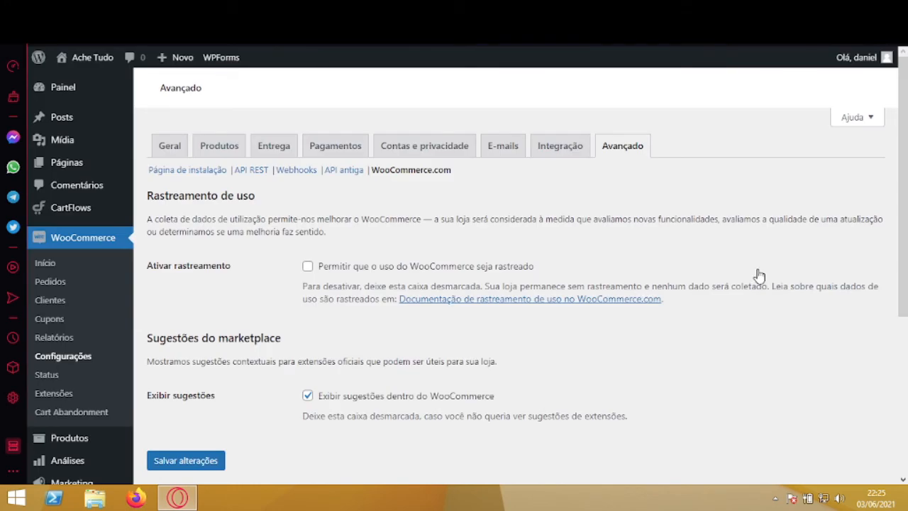
{"action": "left_click_drag", "start_coordinate": [905, 177], "coordinate": [904, 204]}
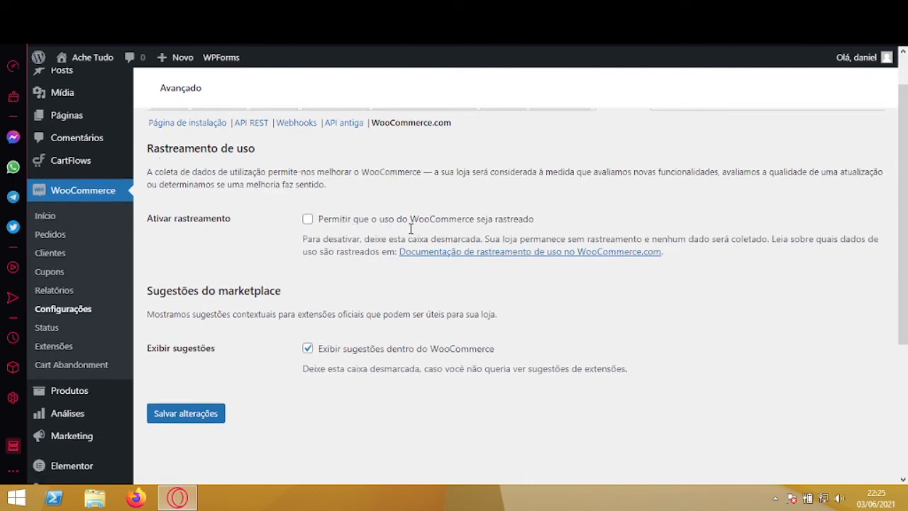
{"action": "scroll", "coordinate": [487, 231], "scroll_direction": "up", "scroll_amount": 1}
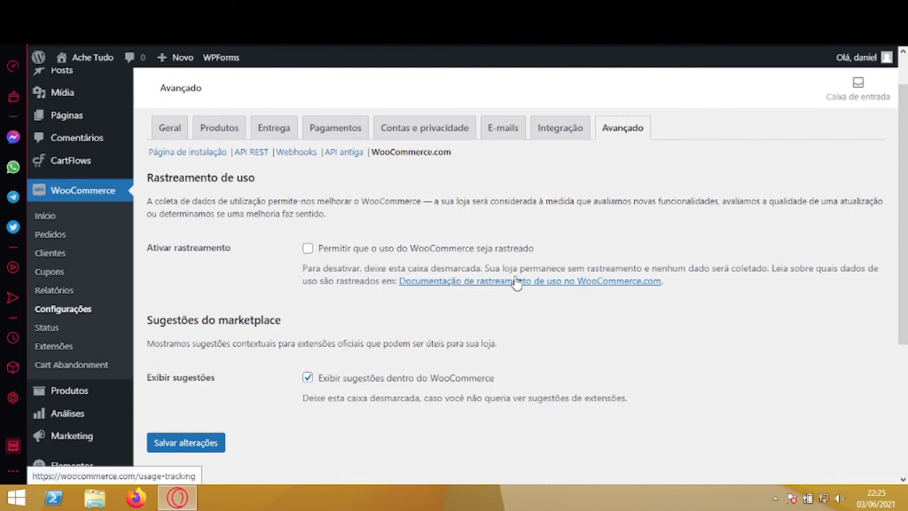
{"action": "scroll", "coordinate": [582, 275], "scroll_direction": "down", "scroll_amount": 1}
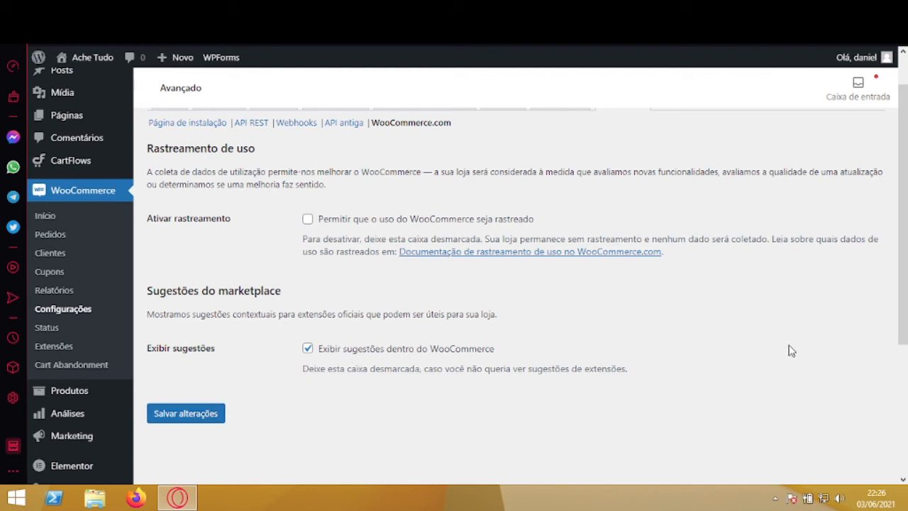
- Open the WooCommerce system status report and examine its WordPress and server environment sections, including the SoapClient entry
{"action": "scroll", "coordinate": [906, 298], "scroll_direction": "up", "scroll_amount": 2}
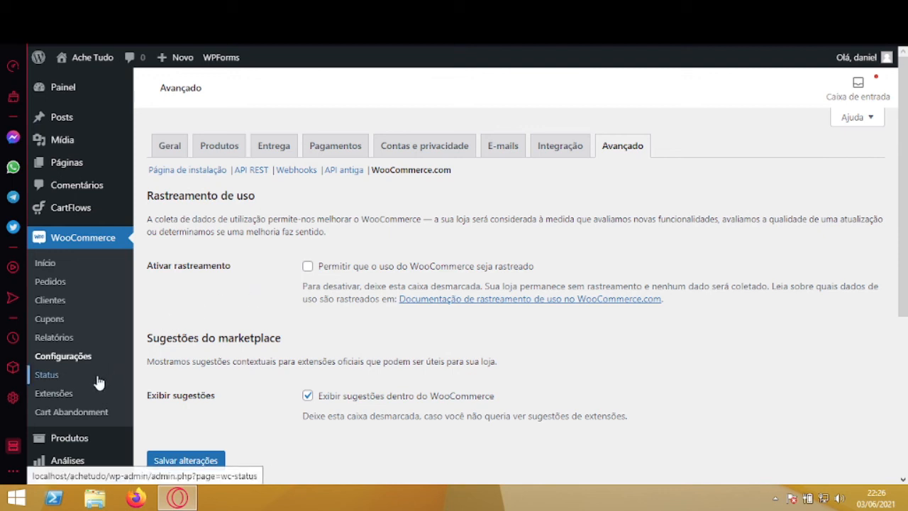
{"action": "left_click", "coordinate": [47, 375]}
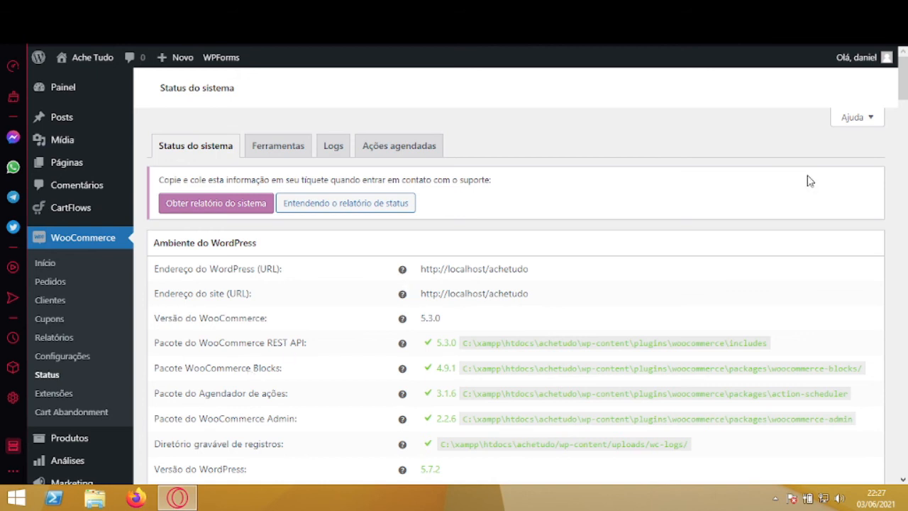
{"action": "left_click_drag", "start_coordinate": [903, 90], "coordinate": [905, 114]}
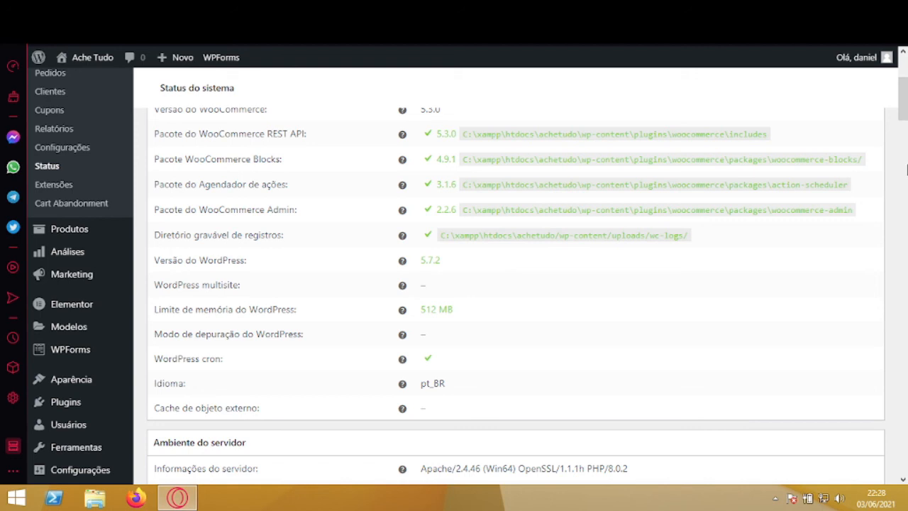
{"action": "left_click_drag", "start_coordinate": [903, 106], "coordinate": [903, 155]}
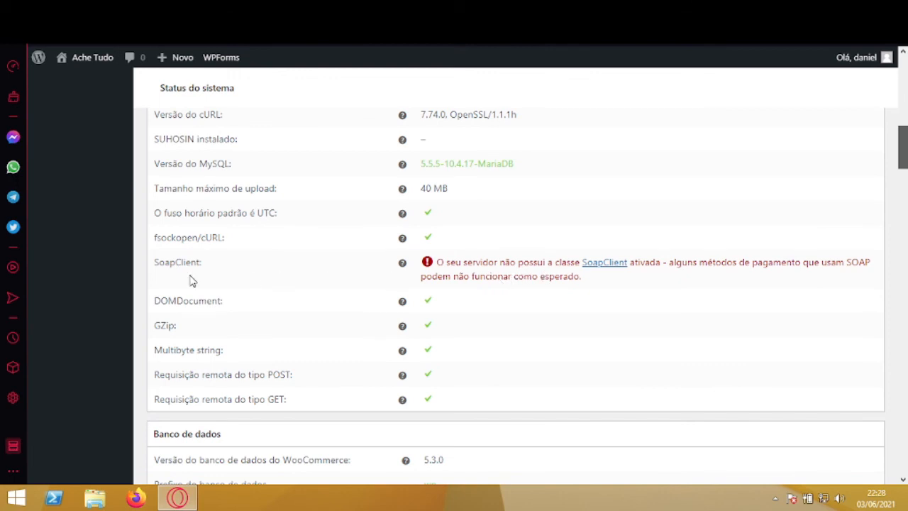
{"action": "scroll", "coordinate": [374, 276], "scroll_direction": "up", "scroll_amount": 1}
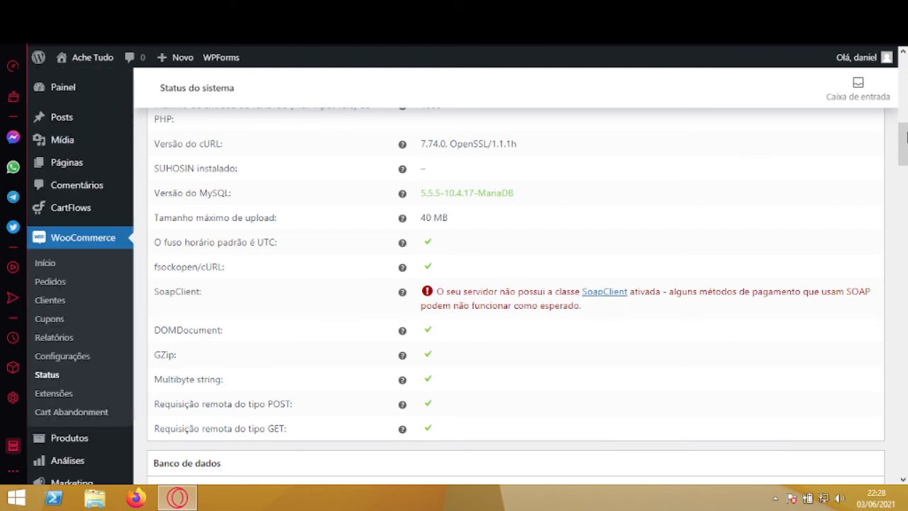
- Examine the security, active plugins and WooCommerce pages sections of the status report, then return to its beginning
{"action": "left_click_drag", "start_coordinate": [906, 139], "coordinate": [904, 328]}
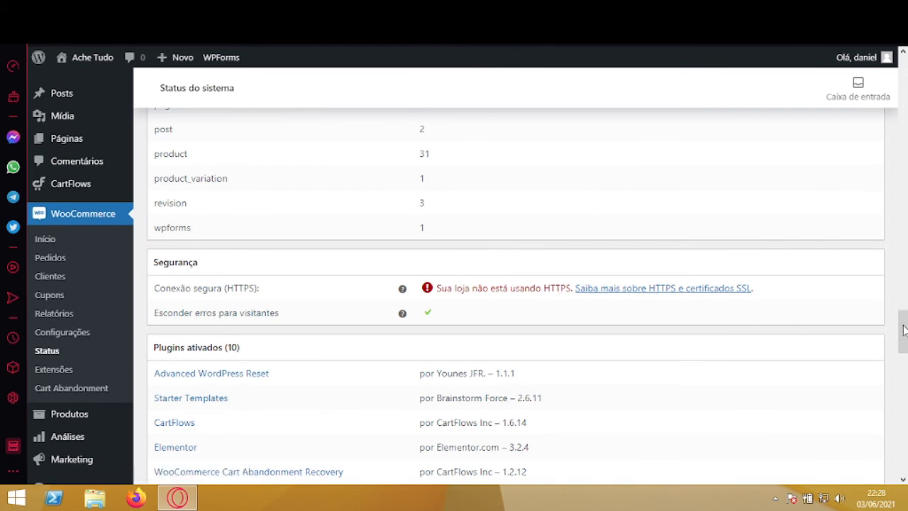
{"action": "mouse_move", "coordinate": [904, 330]}
{"action": "left_mouse_down"}
{"action": "mouse_move", "coordinate": [905, 355]}
{"action": "mouse_move", "coordinate": [905, 342]}
{"action": "left_mouse_up"}
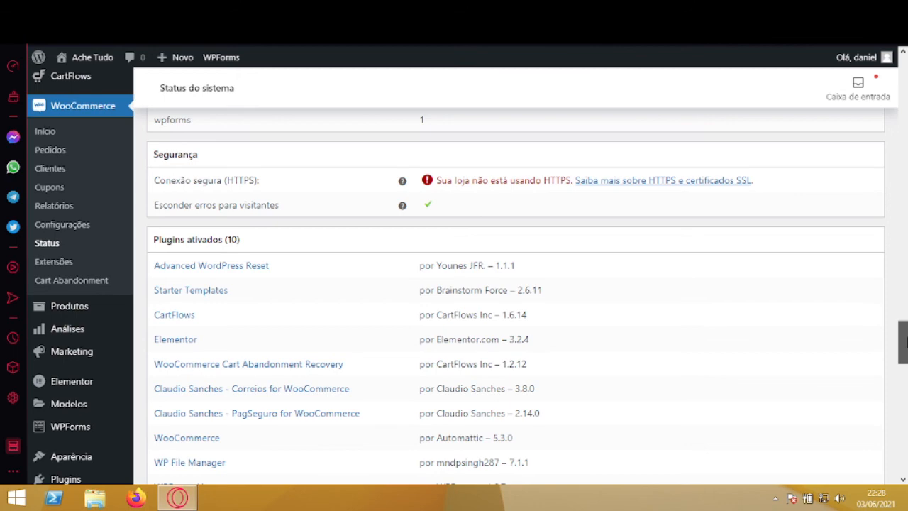
{"action": "left_click_drag", "start_coordinate": [905, 341], "coordinate": [903, 404]}
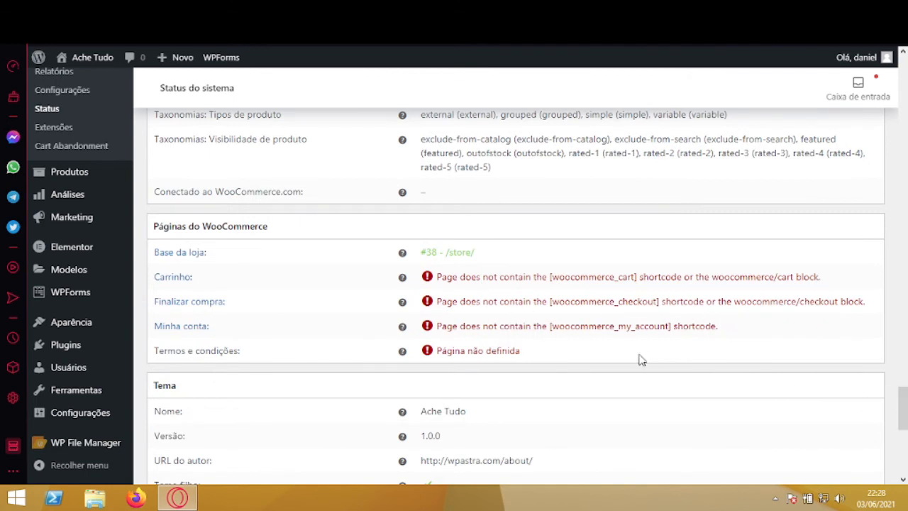
{"action": "left_click_drag", "start_coordinate": [906, 406], "coordinate": [906, 57]}
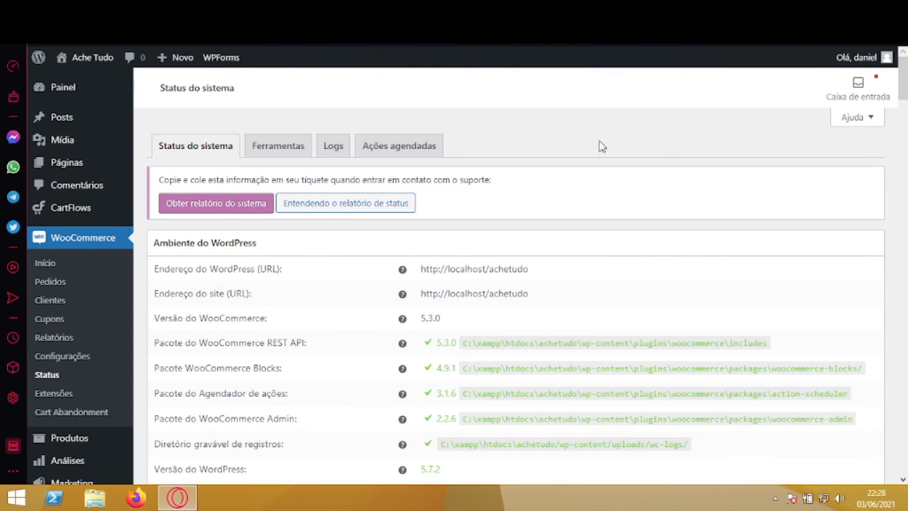